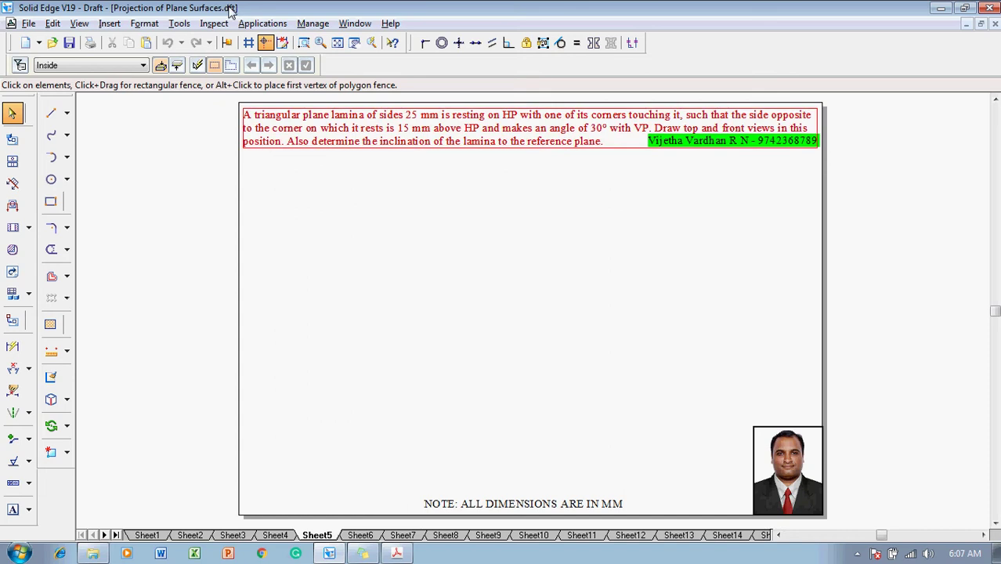
- Draw a thin 0.13 mm horizontal XY reference line across the sheet
click(52, 113)
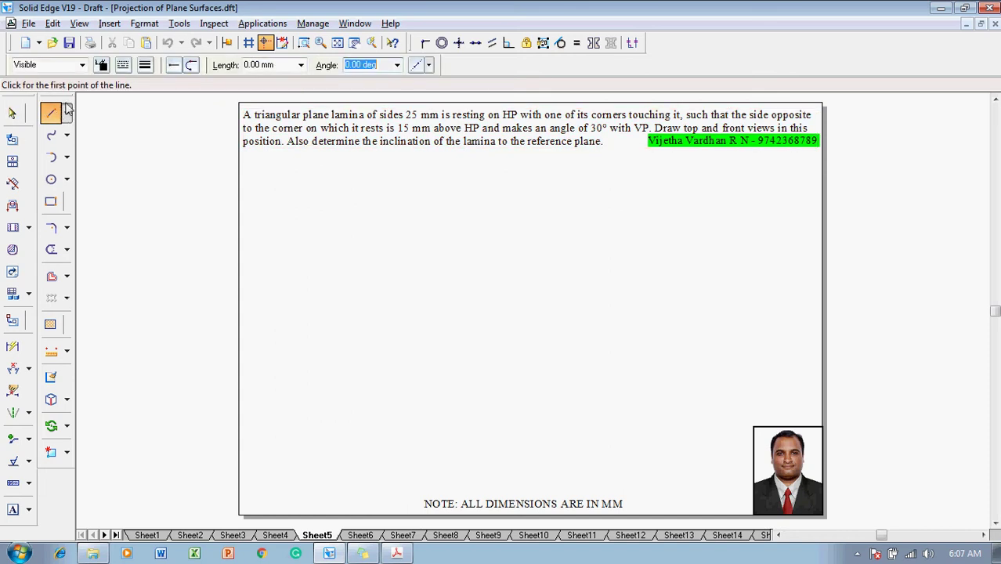
click(145, 65)
click(159, 83)
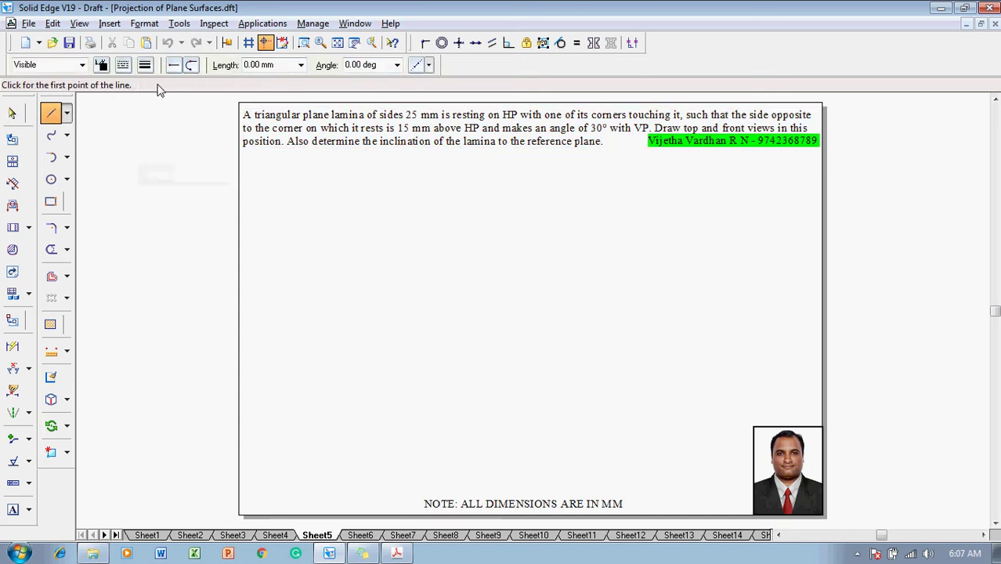
click(295, 301)
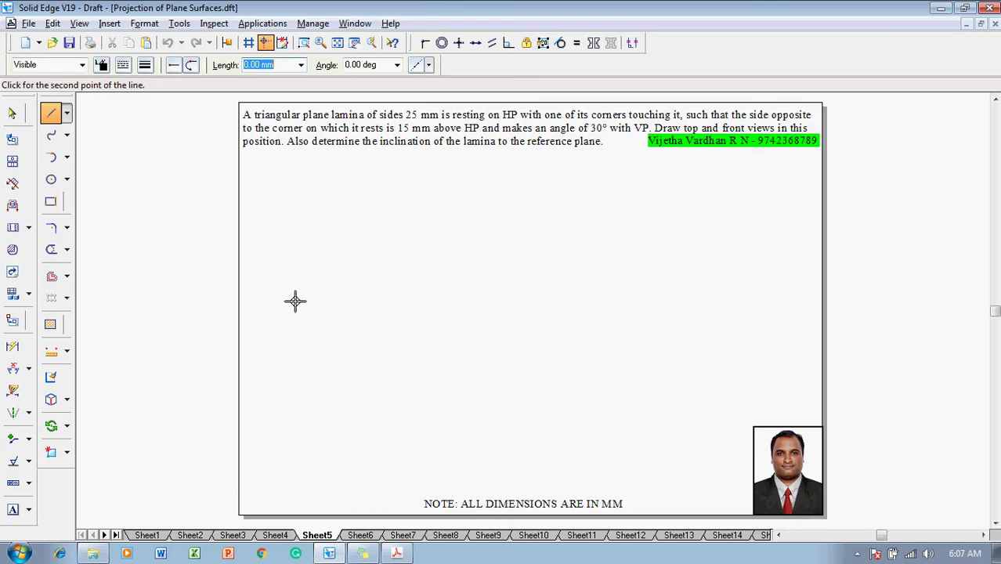
click(781, 301)
right_click(752, 258)
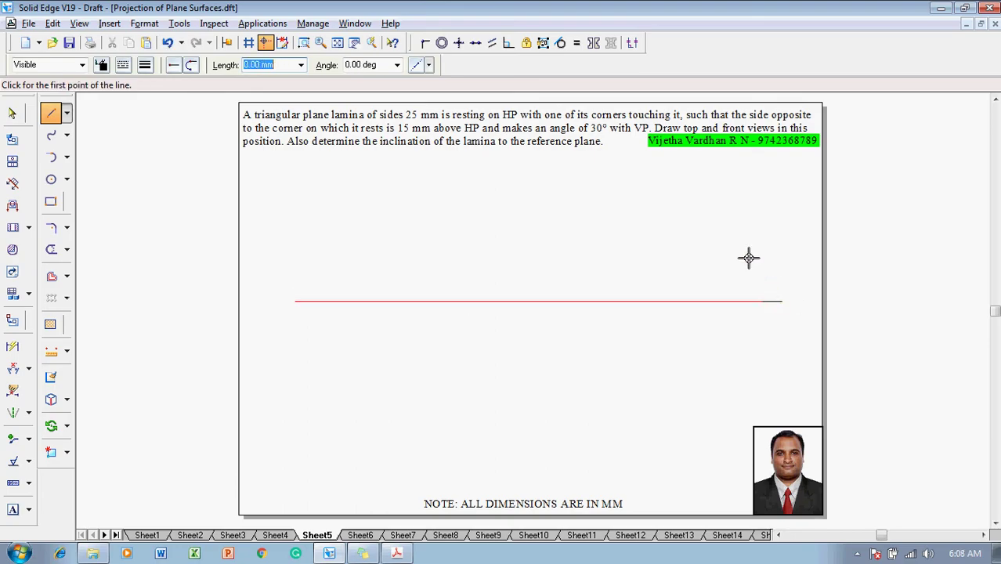
- Label the reference line X at its left end, Y at its right end, and HP below it
click(13, 509)
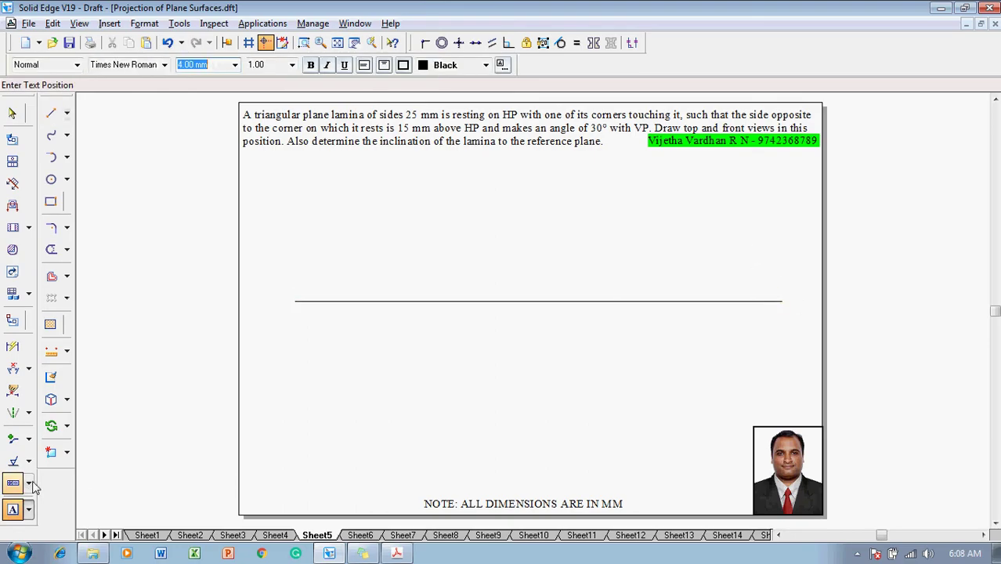
click(282, 296)
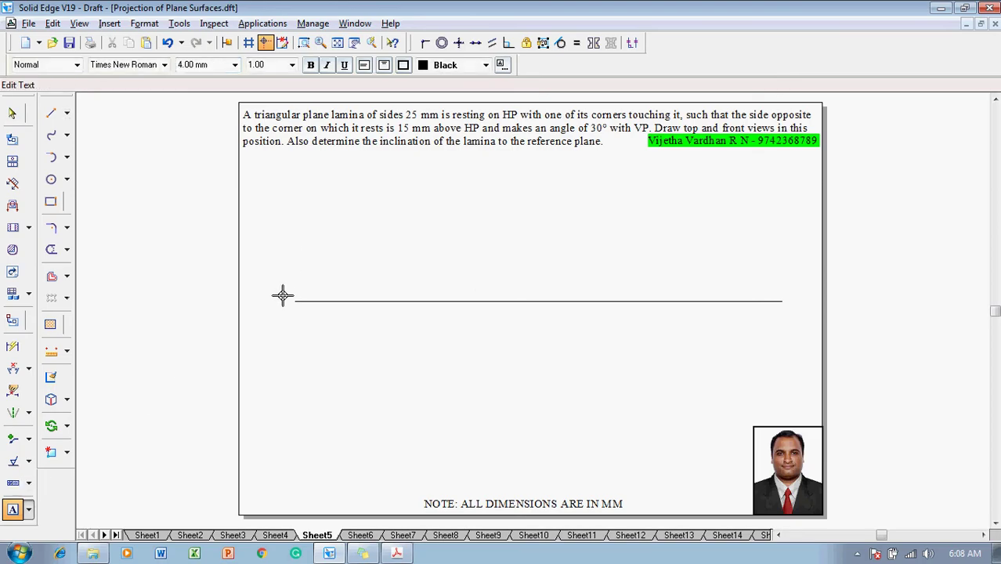
text(X)
click(786, 296)
text(Y)
click(297, 305)
text(HP)
key(Escape)
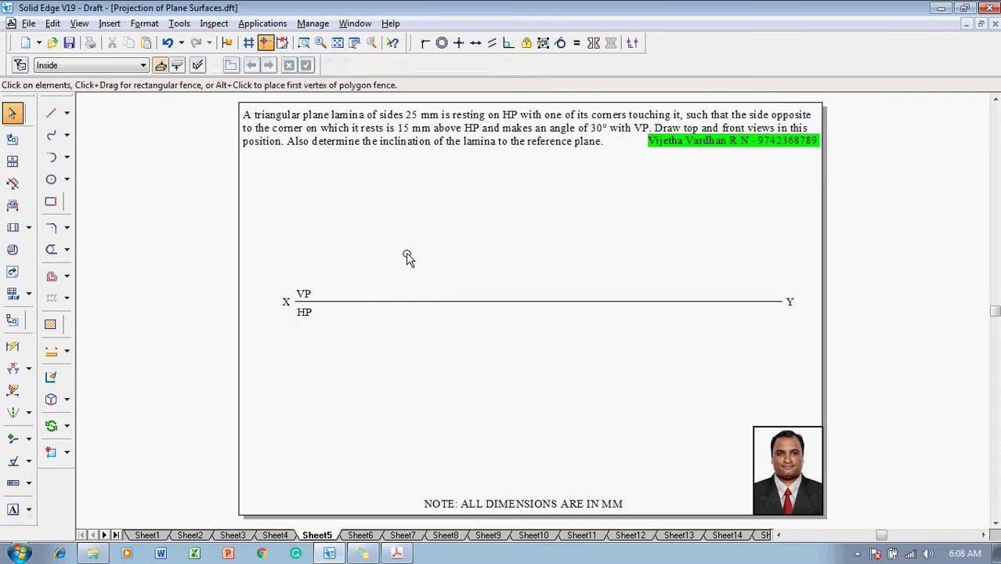
click(51, 114)
- Draw a thin triangle below HP with a 25 mm vertical side and a 25 mm side at 150°
click(145, 65)
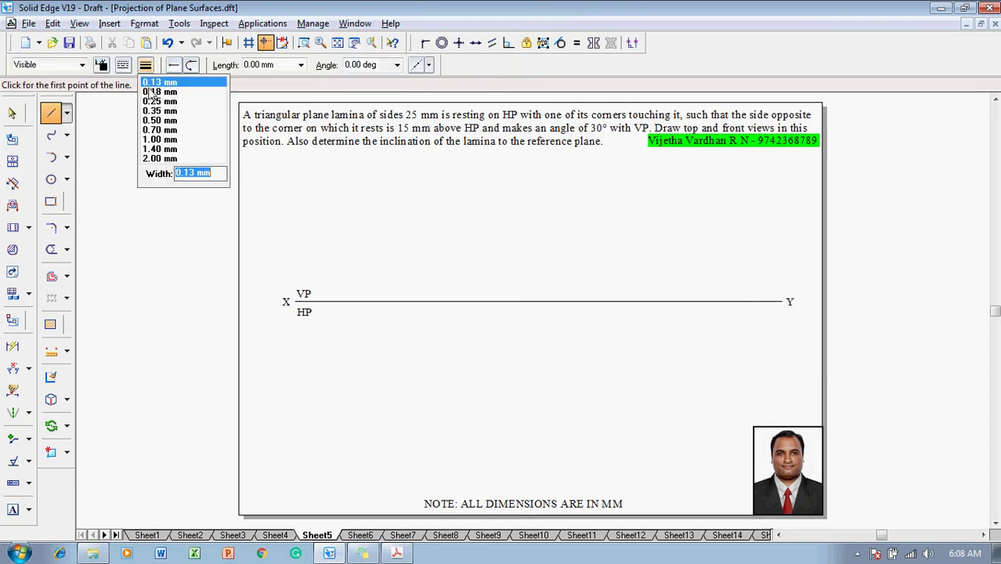
click(163, 126)
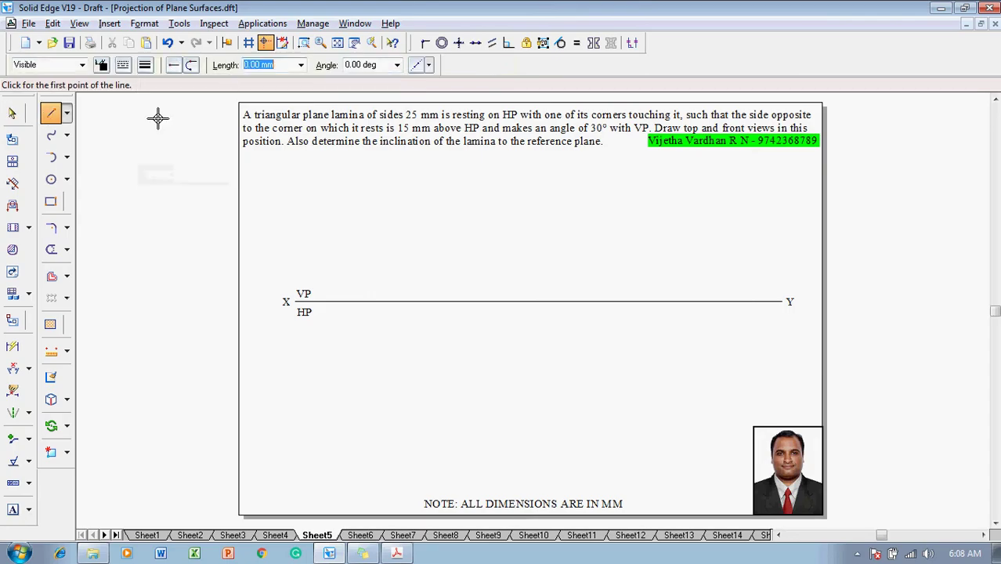
click(393, 334)
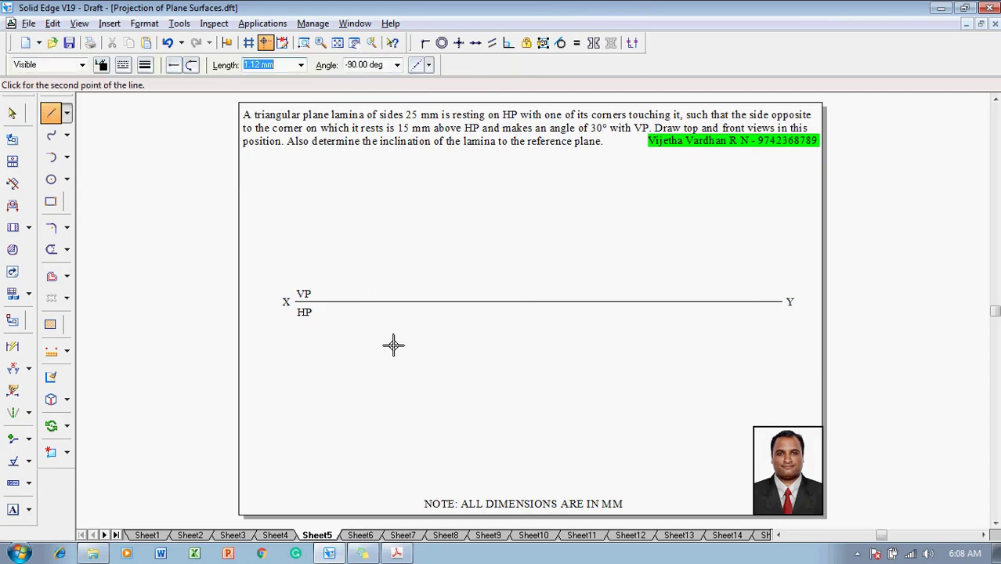
text(25)
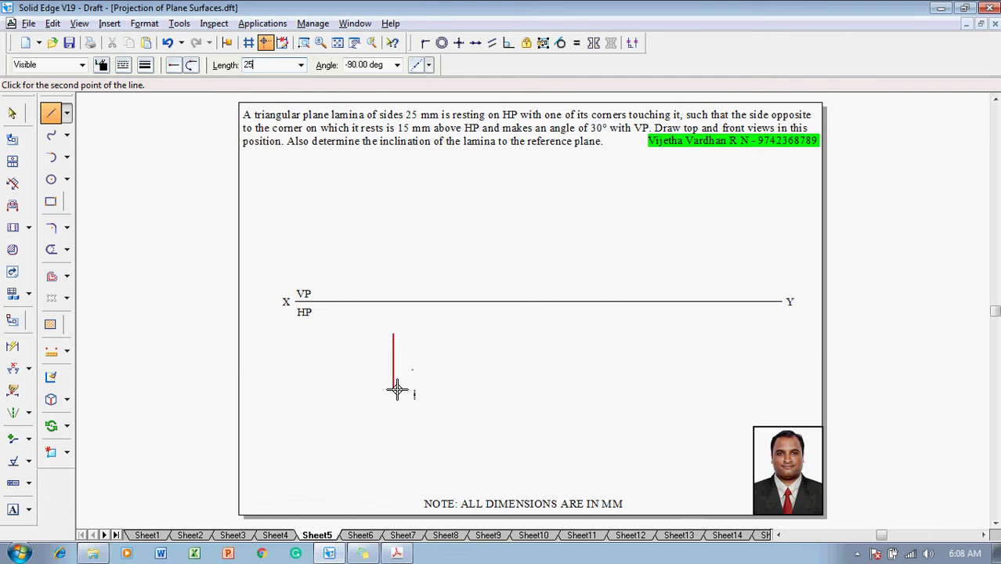
key(Return)
click(397, 387)
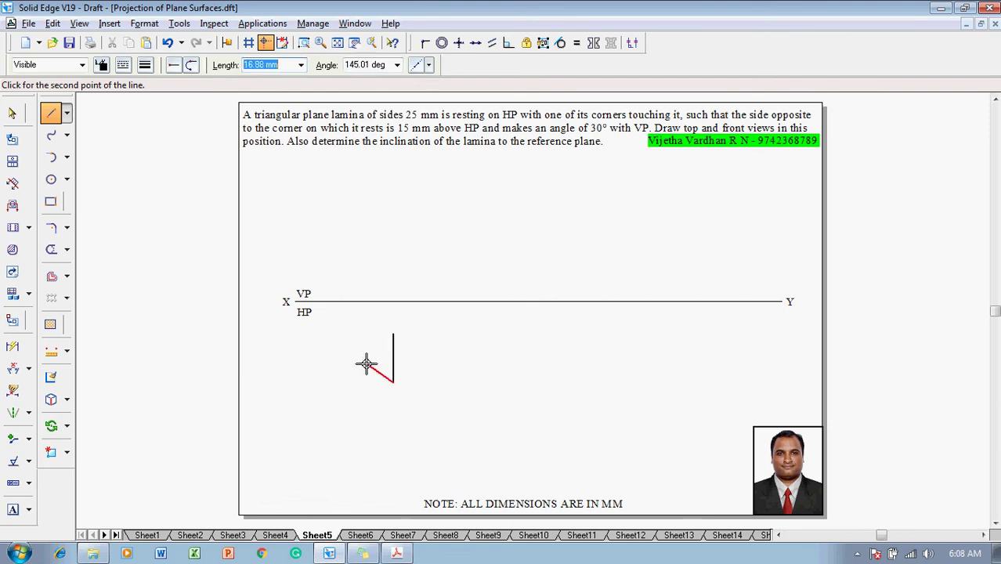
text(25)
key(Tab)
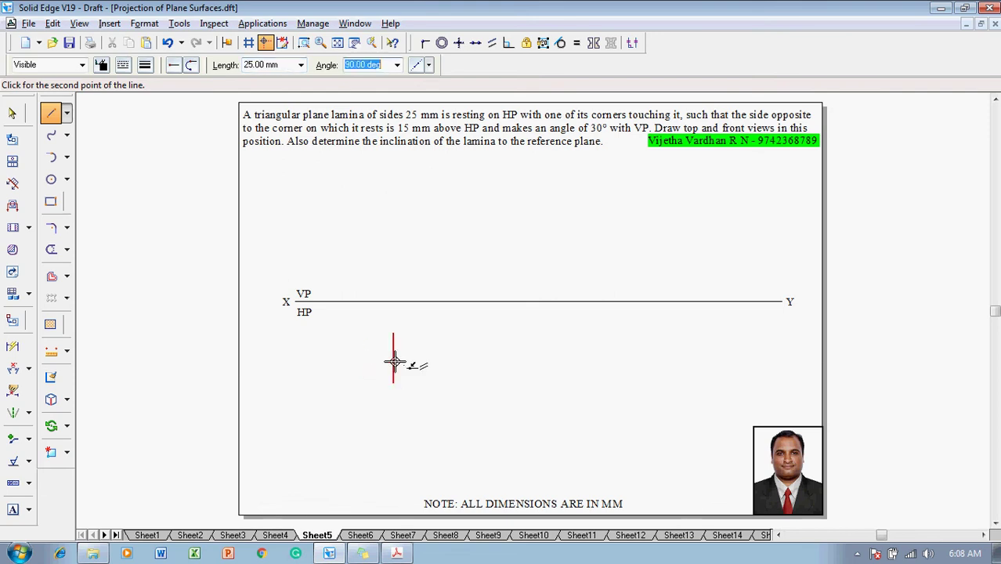
text(150)
key(Return)
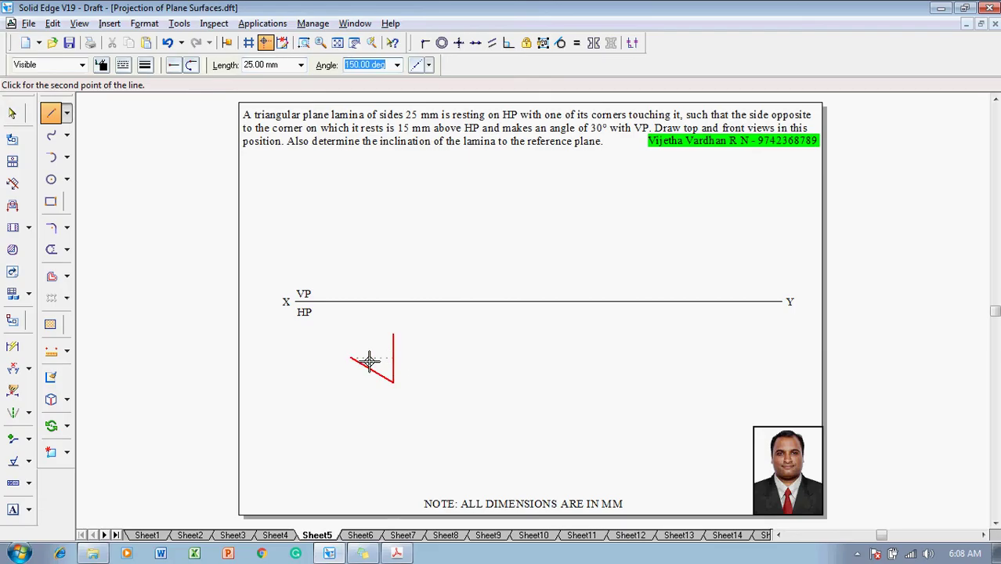
click(350, 359)
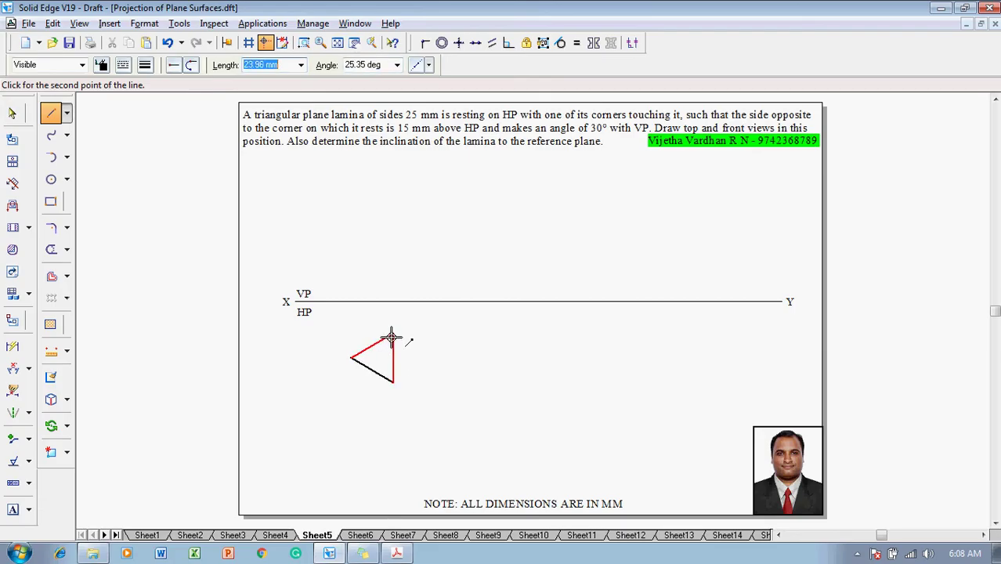
click(393, 335)
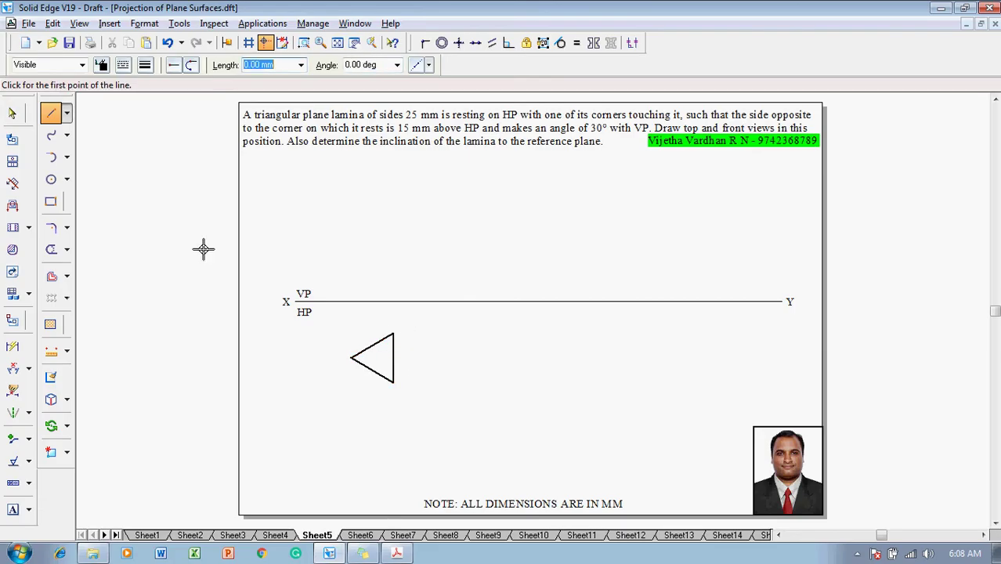
- Label the triangle's left, bottom and top corners a, b and c
click(13, 510)
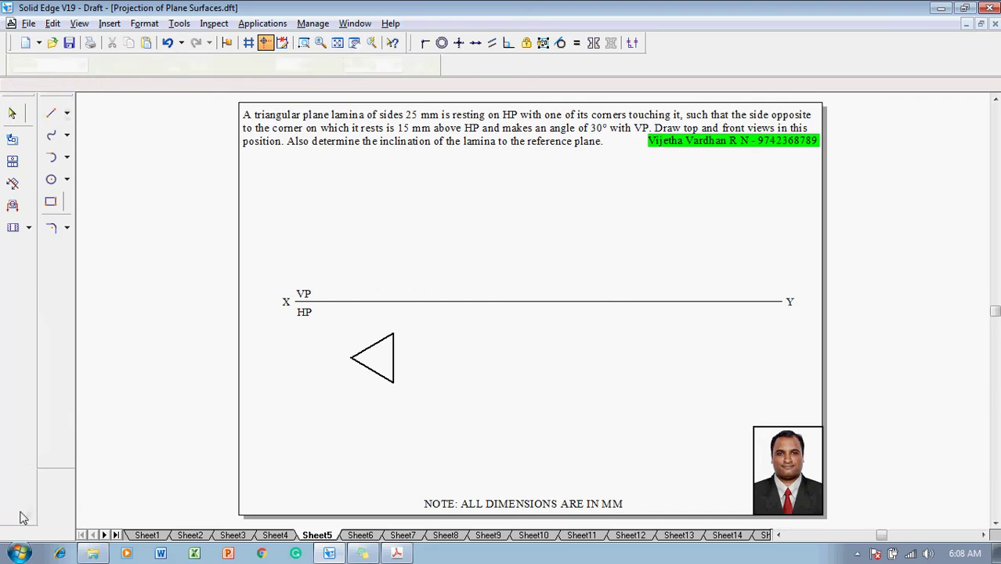
click(343, 358)
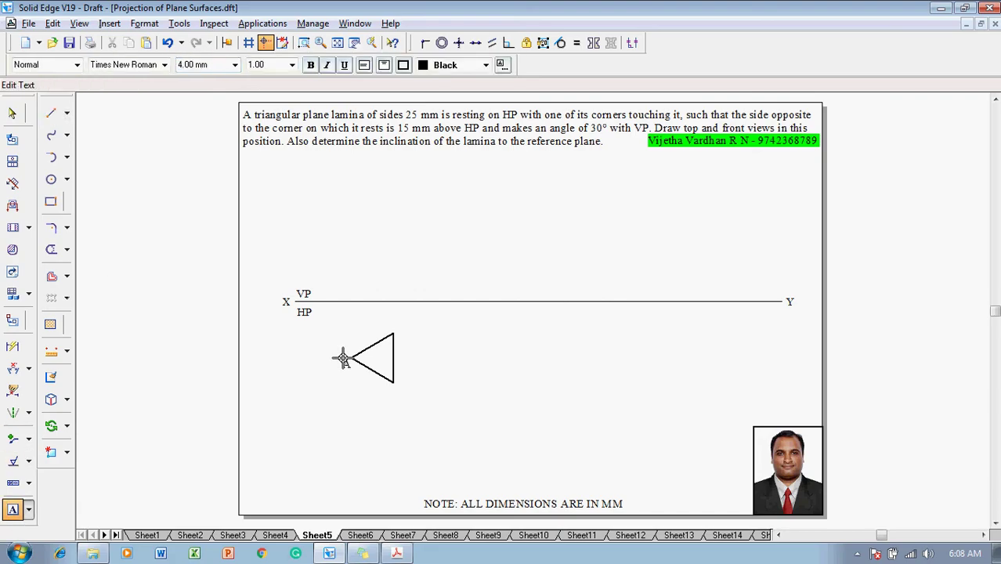
text(a)
click(392, 393)
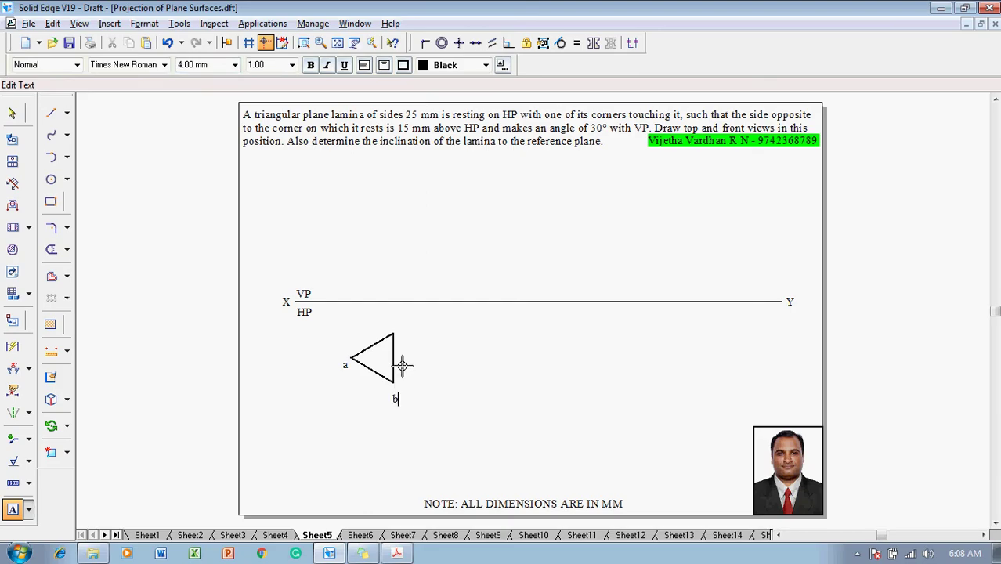
text(b)
click(398, 321)
text(c)
click(51, 113)
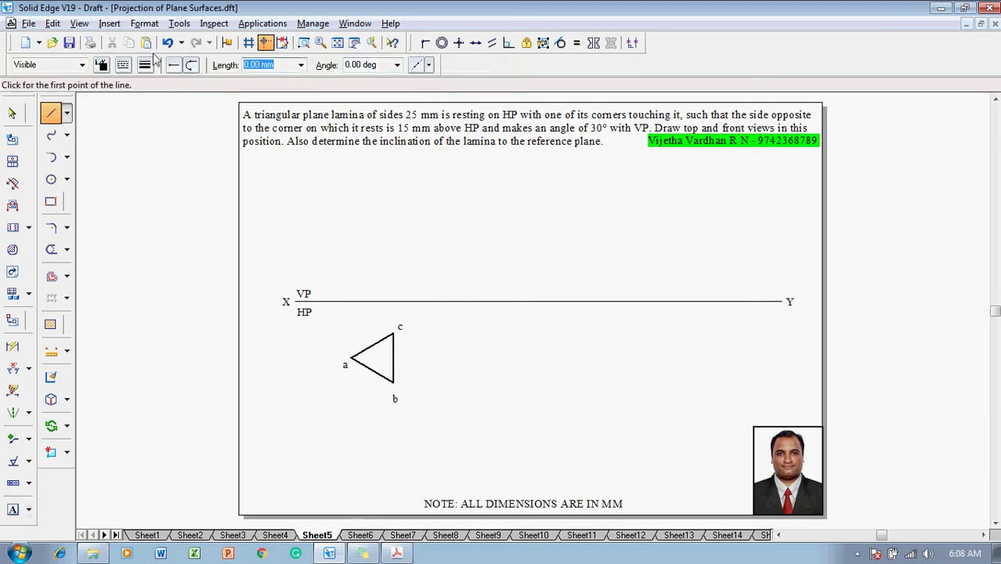
- Draw thin 0.13 mm vertical projectors from corners a and c up to the XY line
click(145, 64)
click(157, 83)
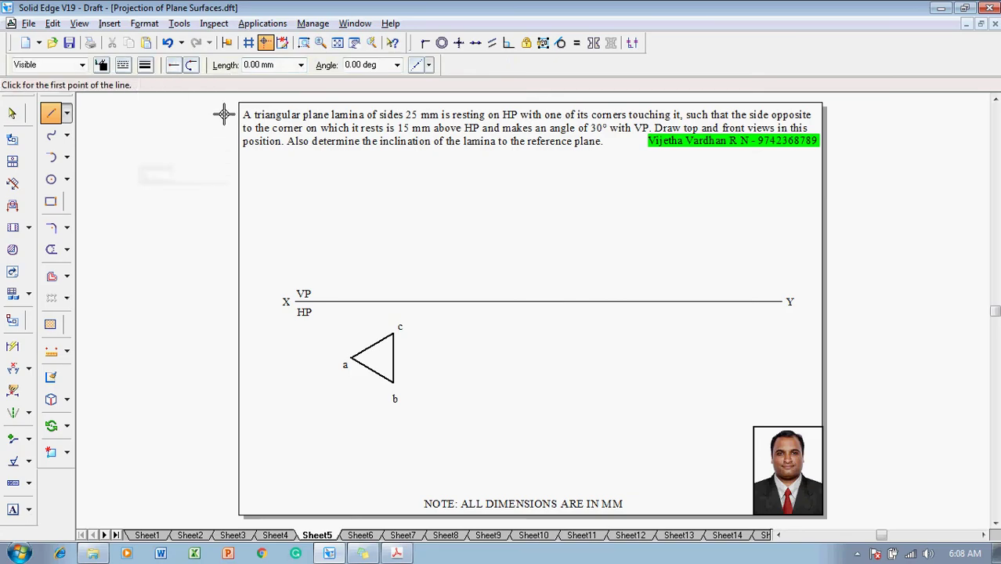
click(349, 357)
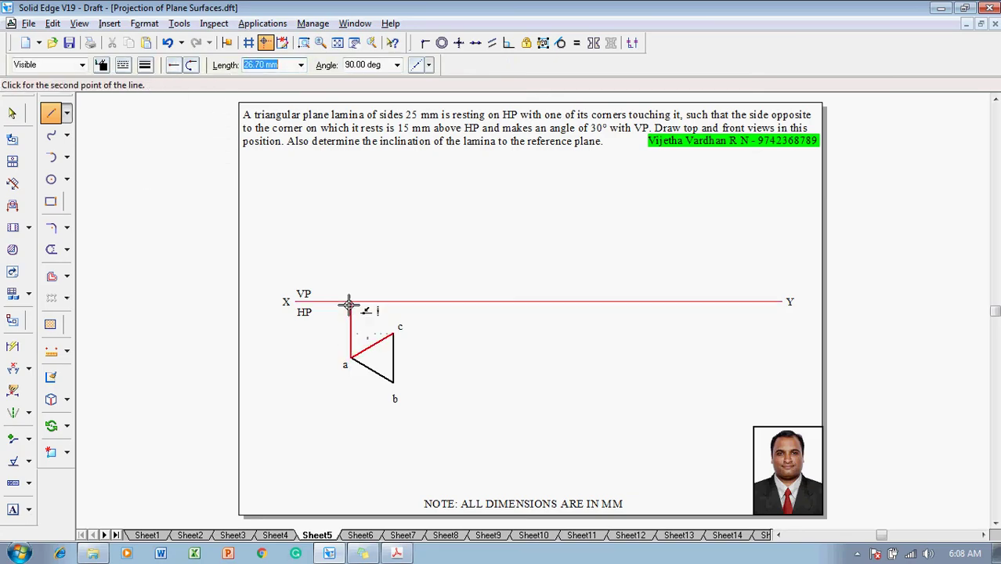
click(351, 302)
right_click(375, 317)
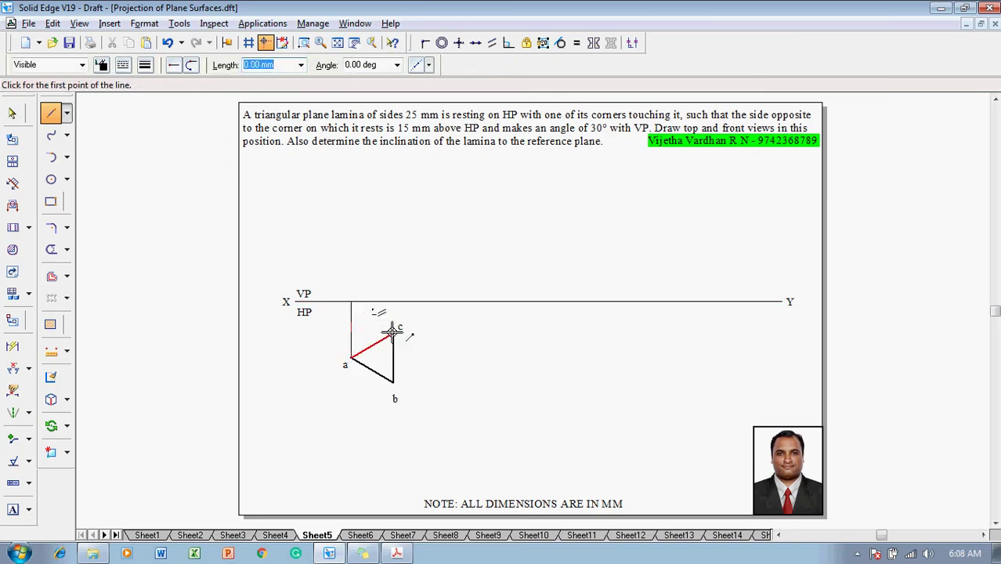
click(393, 336)
click(392, 302)
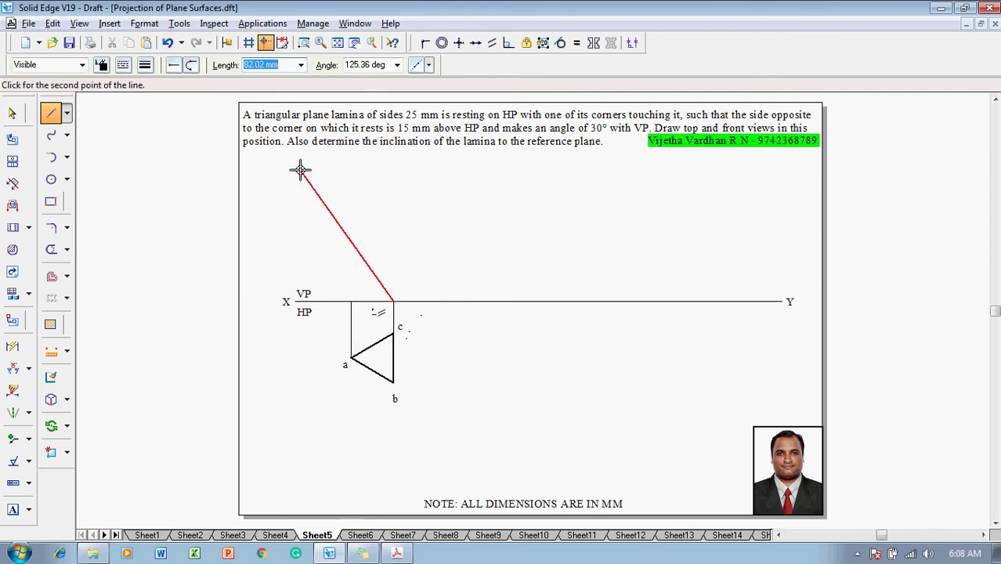
right_click(132, 289)
- Label the front-view points a' and b'(c') above the XY line
click(13, 510)
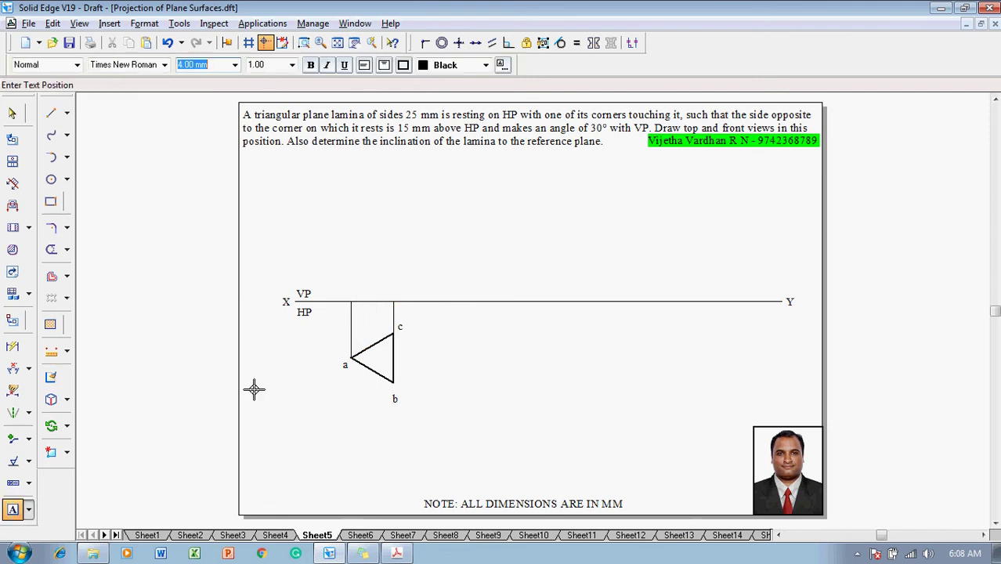
click(346, 287)
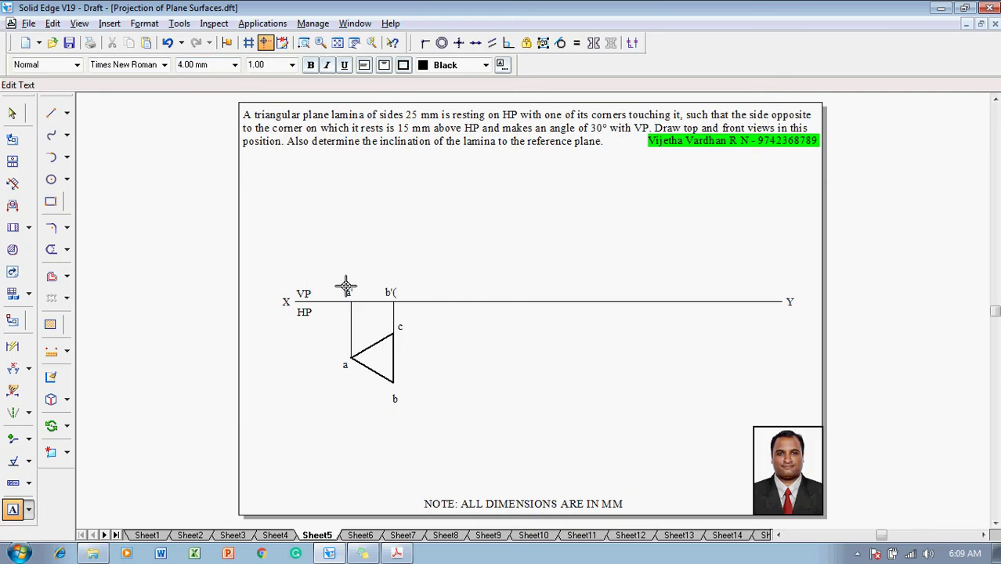
text(c)
key(Escape)
- Draw the 0.50 mm front-view line from a' to b'(c') along XY
click(51, 116)
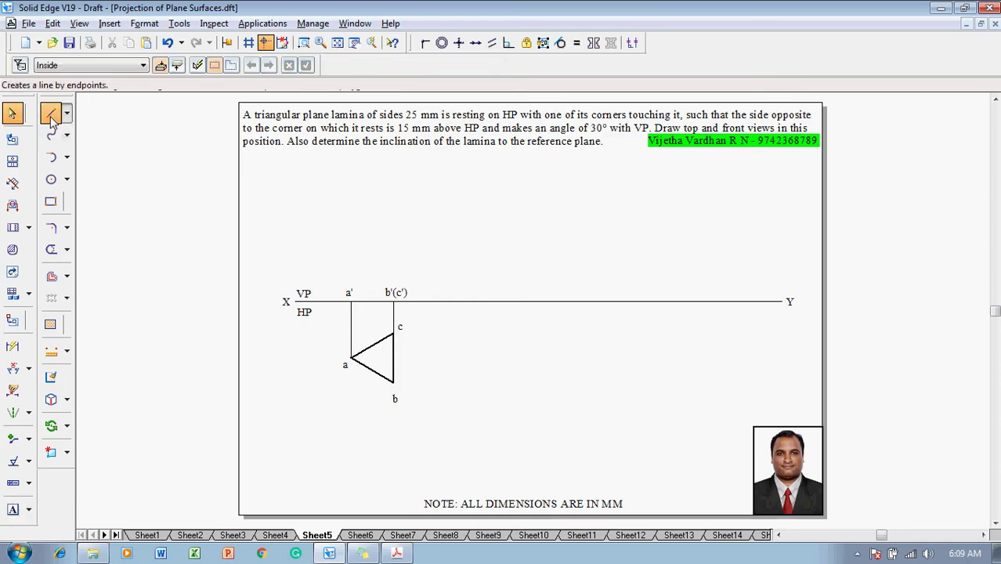
click(147, 65)
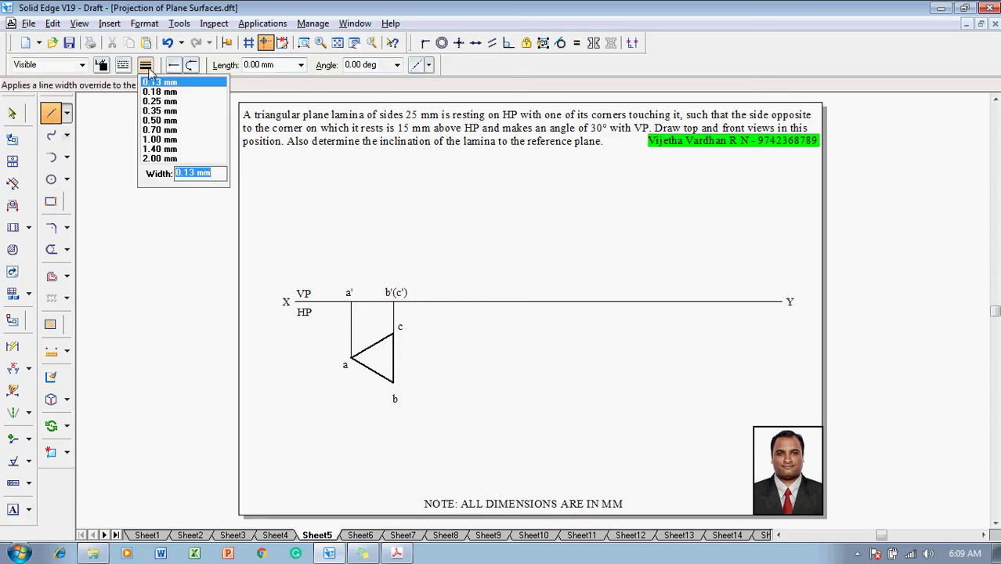
click(160, 121)
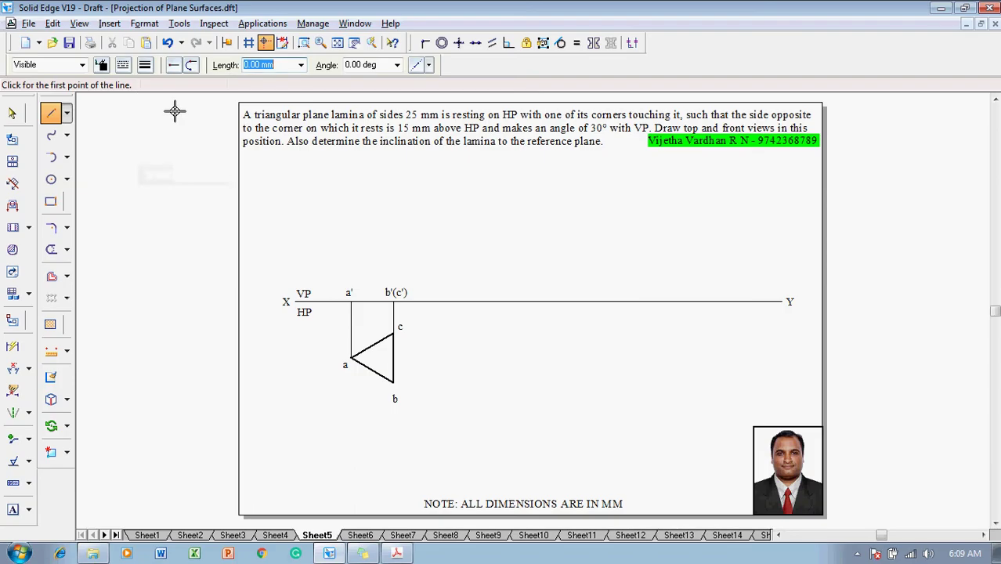
click(351, 301)
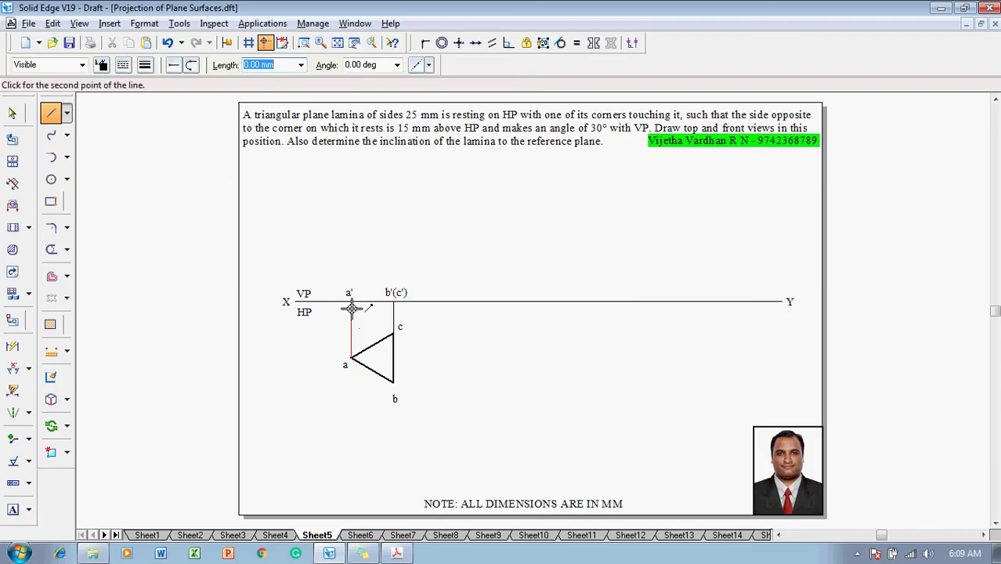
click(392, 302)
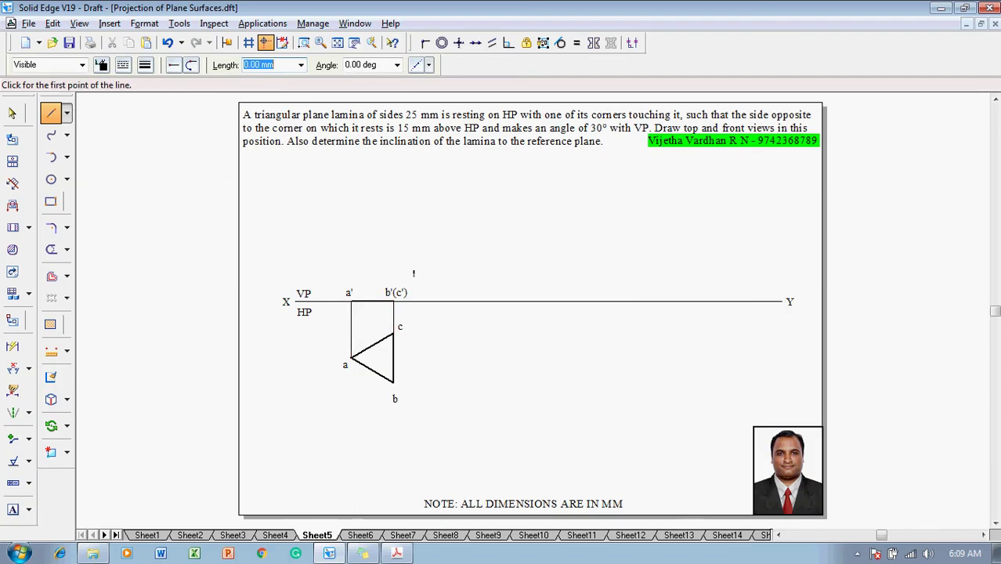
key(Escape)
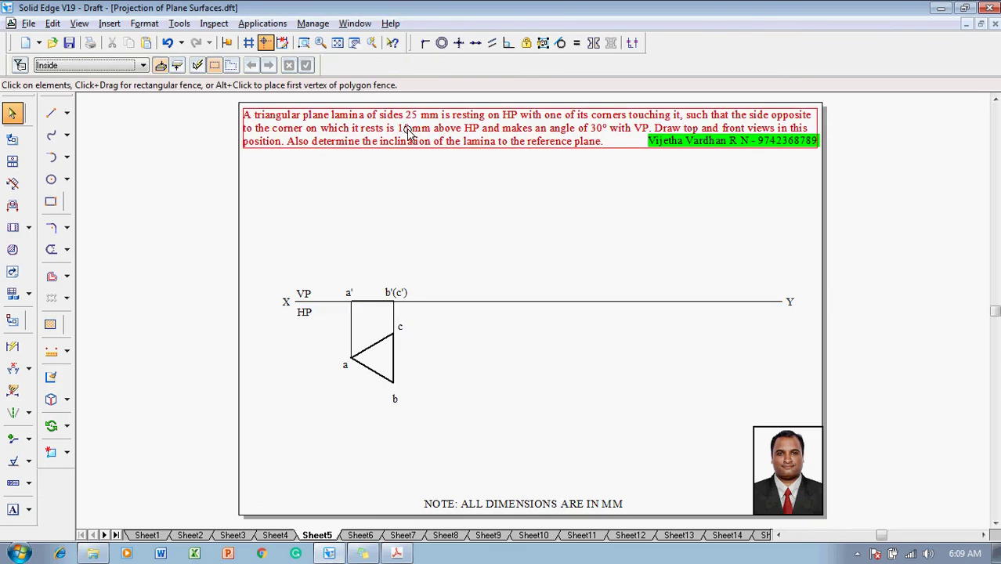
- Draw a thin horizontal line above the XY line, right of the existing views
click(52, 114)
click(149, 67)
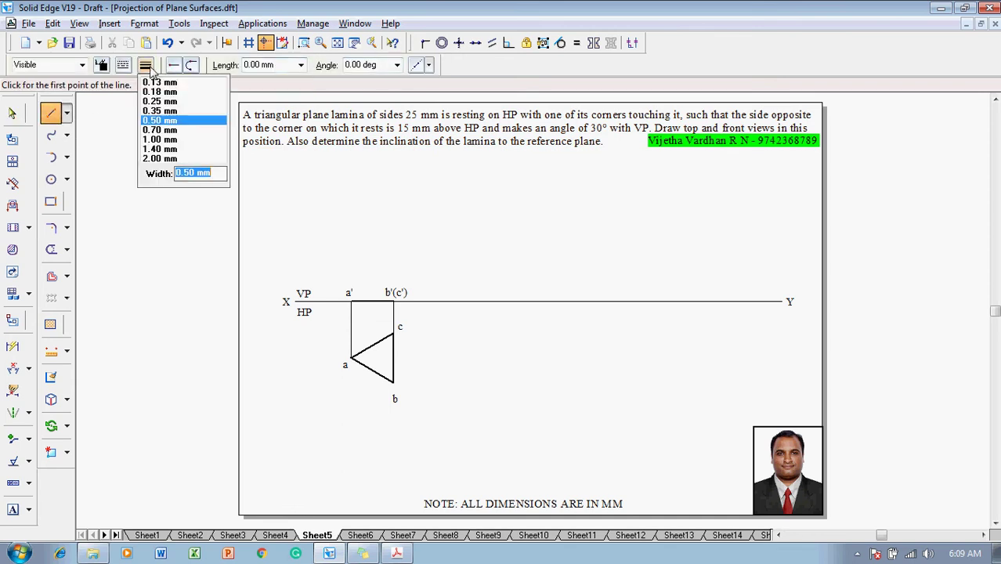
click(155, 81)
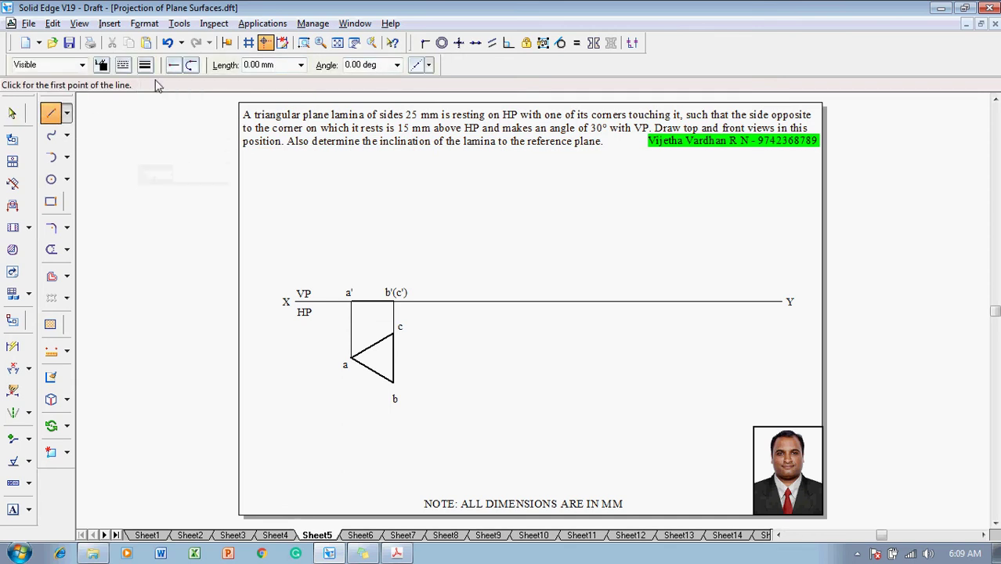
click(427, 269)
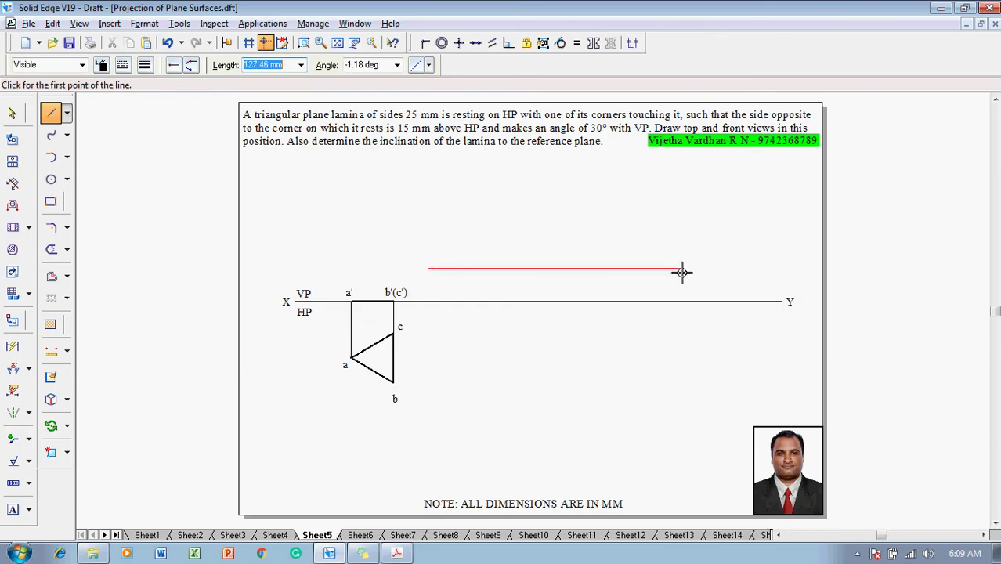
click(722, 267)
key(Escape)
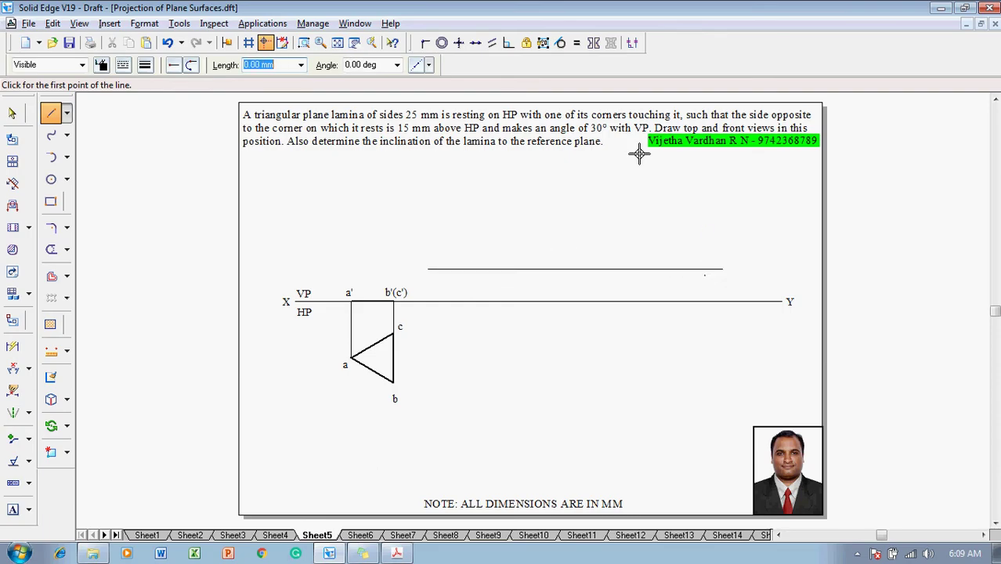
key(Escape)
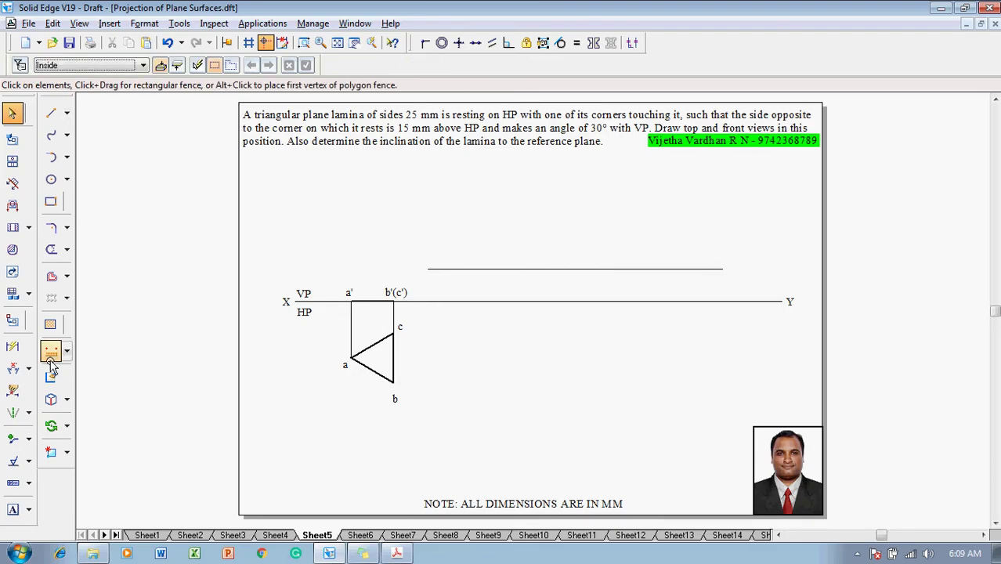
- Dimension the gap between the new line and XY as 15 mm
click(13, 347)
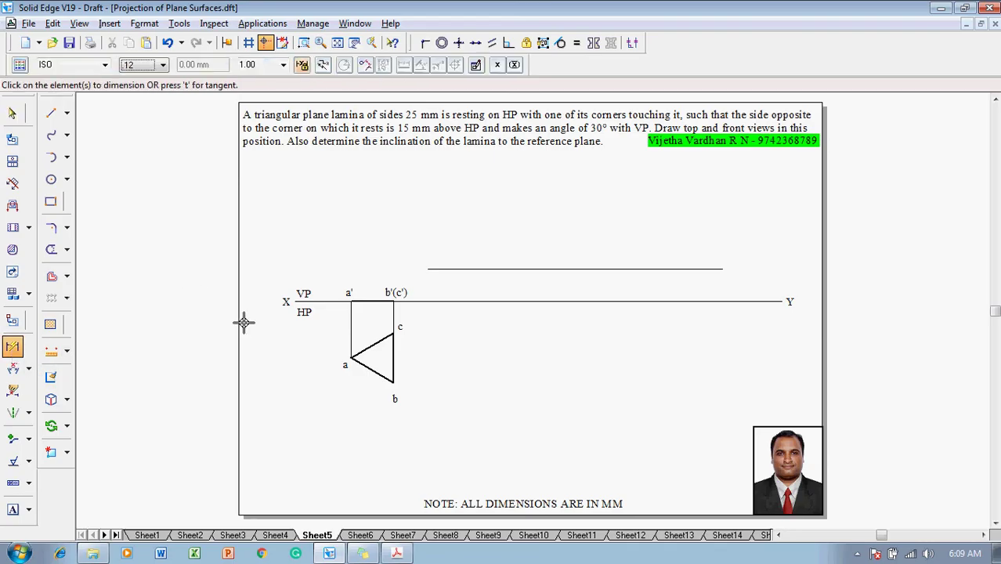
click(456, 269)
click(454, 295)
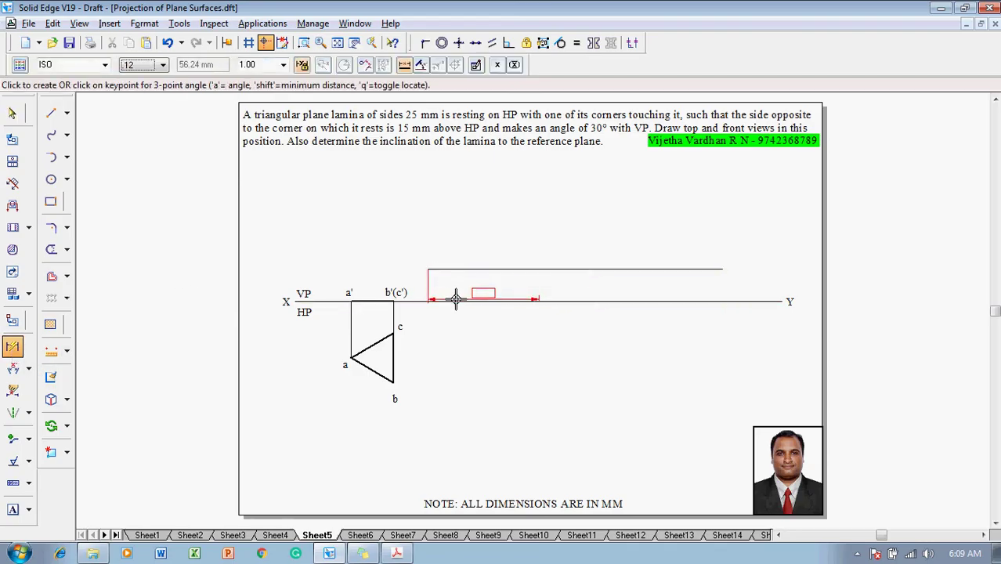
click(421, 297)
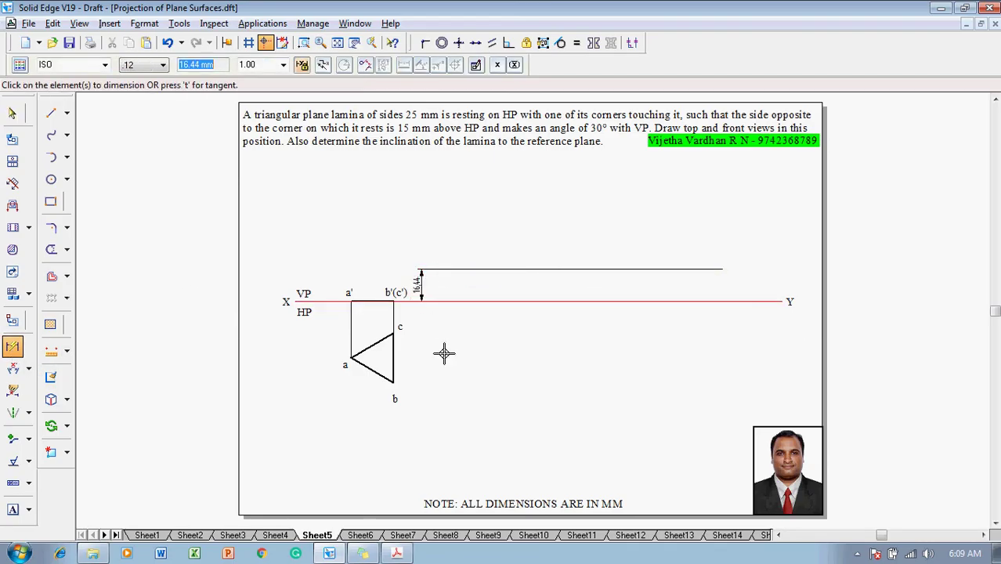
text(15)
key(Return)
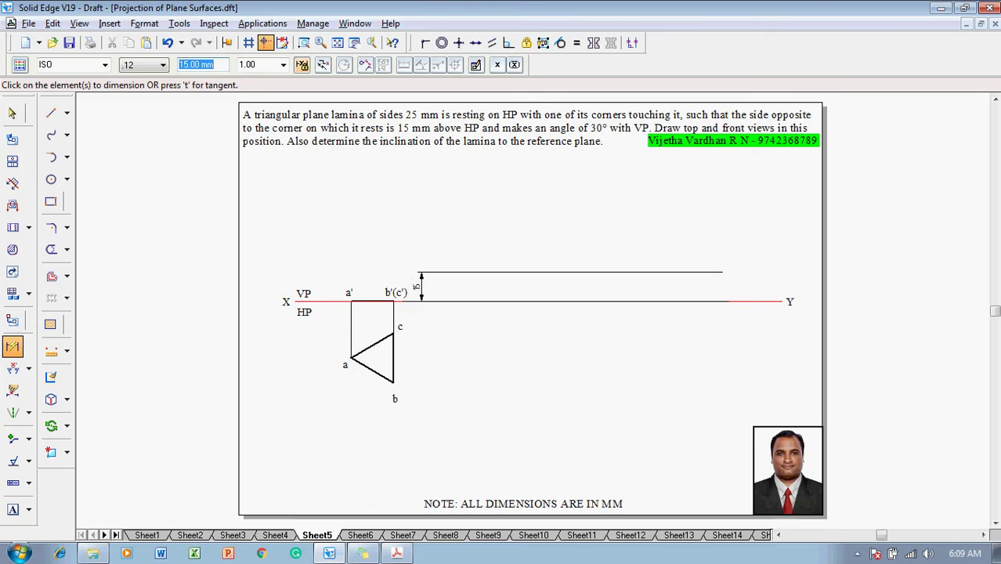
key(Escape)
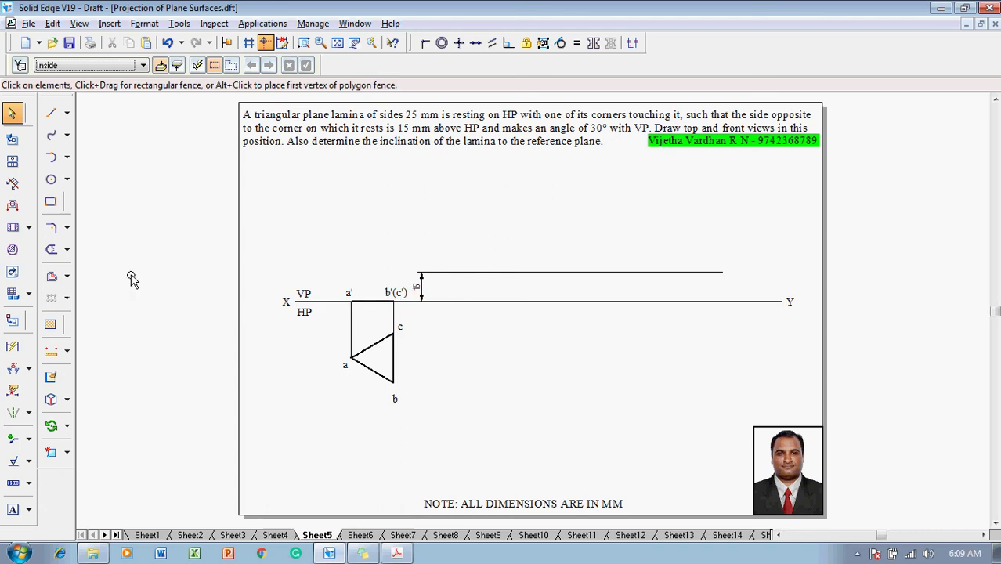
click(15, 349)
- Dimension line a'b'(c') to read its 21.65 length, then select that dimension
click(376, 301)
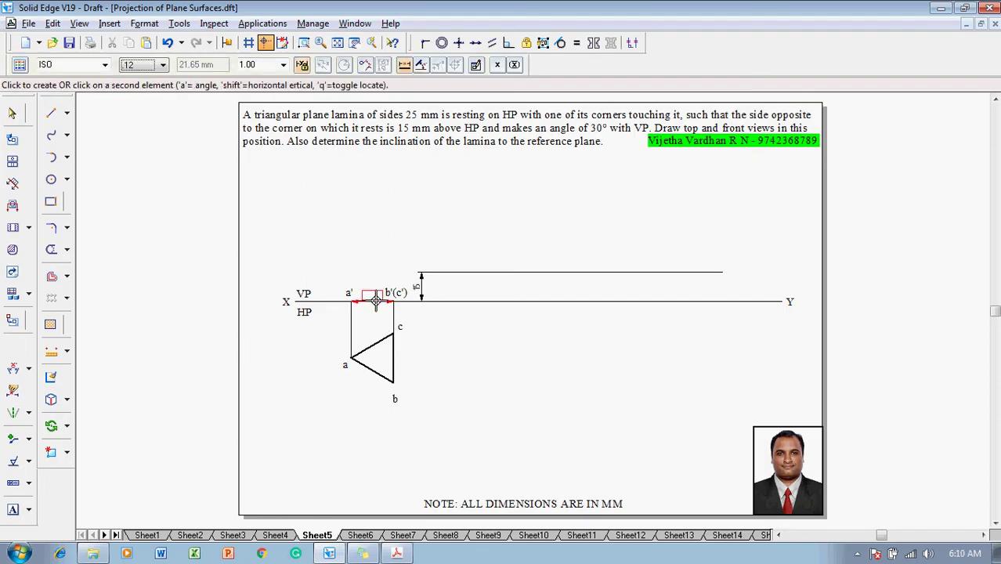
click(370, 259)
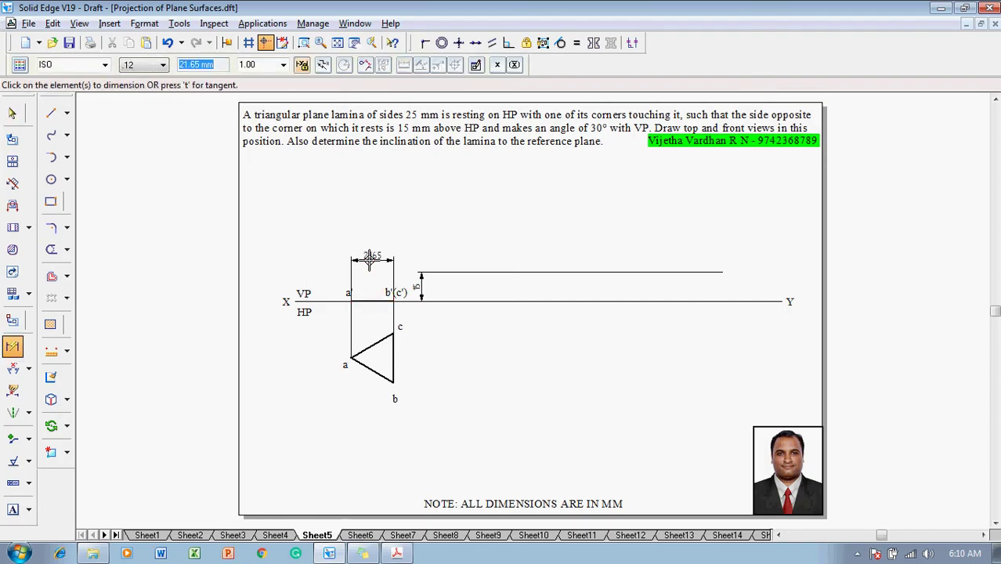
key(Escape)
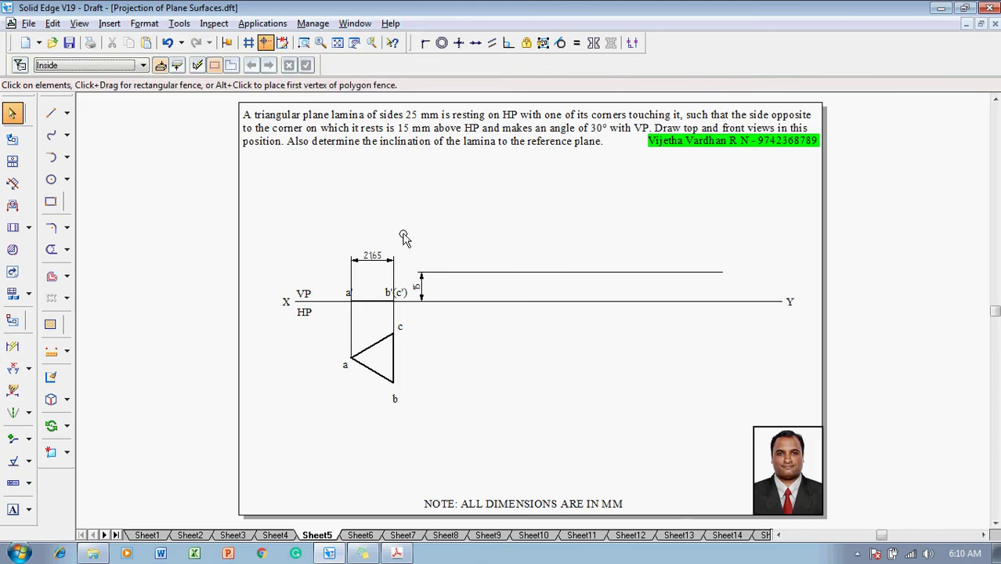
click(384, 262)
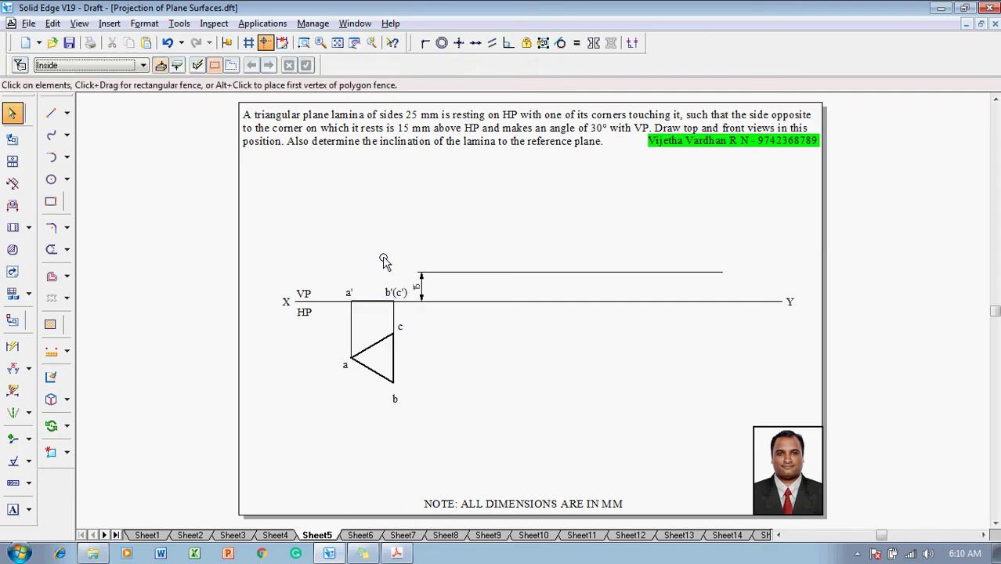
- Fence-select the front view a'b'(c') with its labels and copy it further right along XY
drag(339, 283, 419, 329)
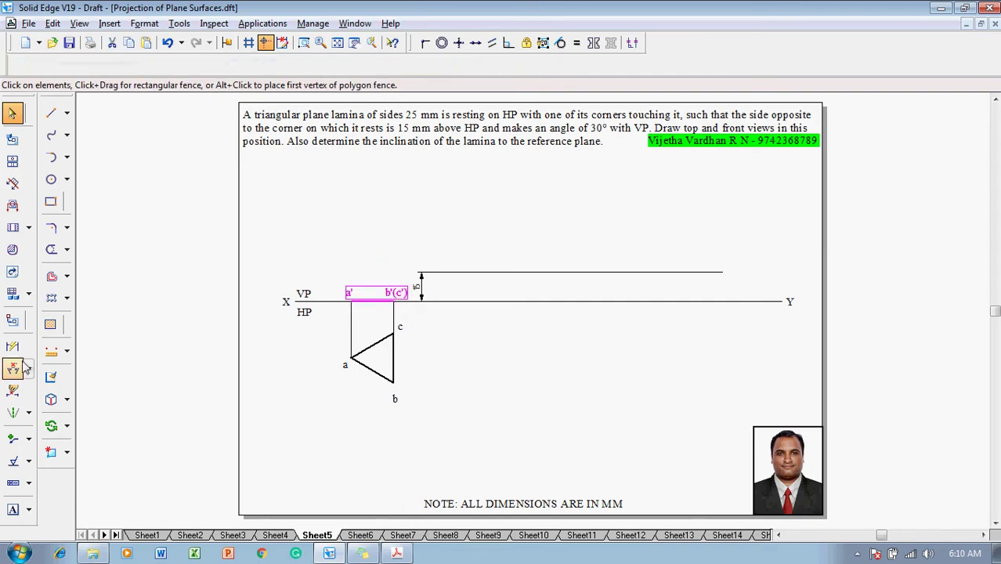
click(66, 425)
click(101, 427)
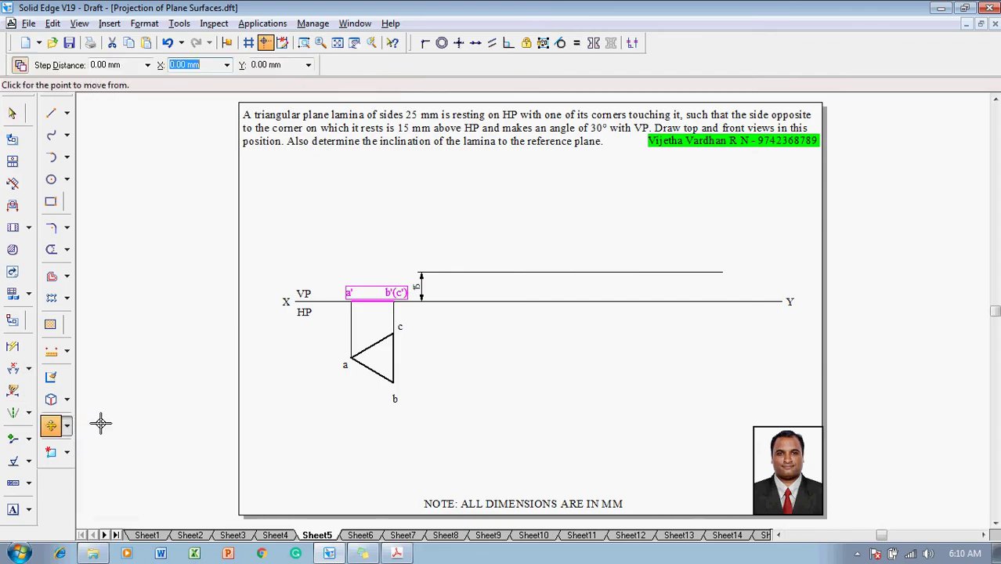
click(350, 301)
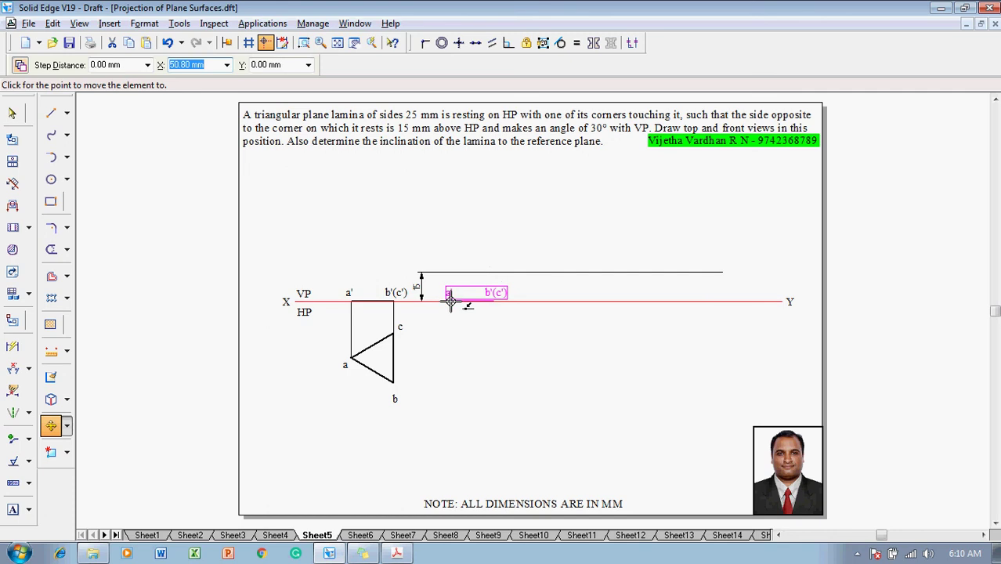
click(450, 300)
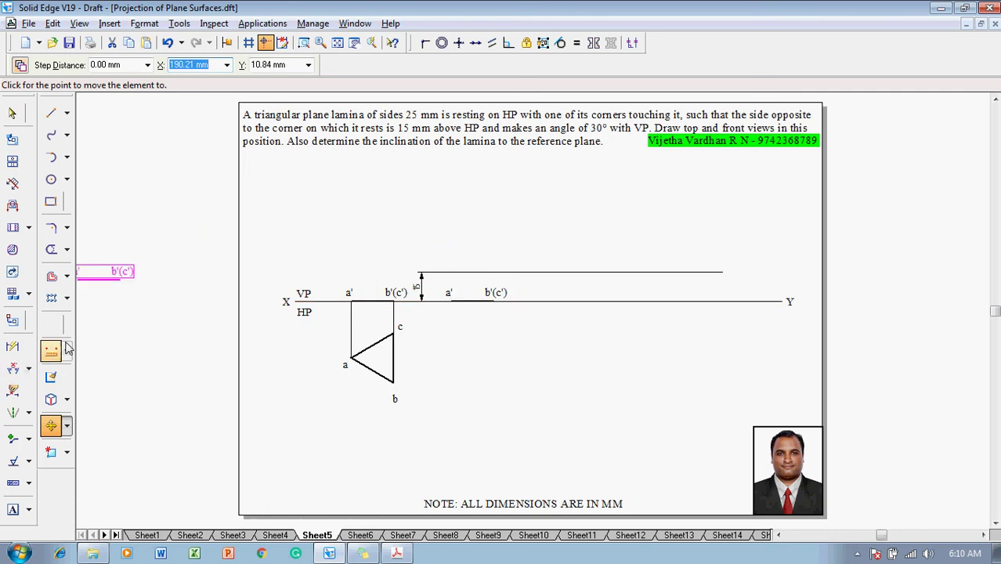
- Draw a thin centre-point arc about the copied a', sweeping from b'(c') up to the 15 mm line
click(67, 157)
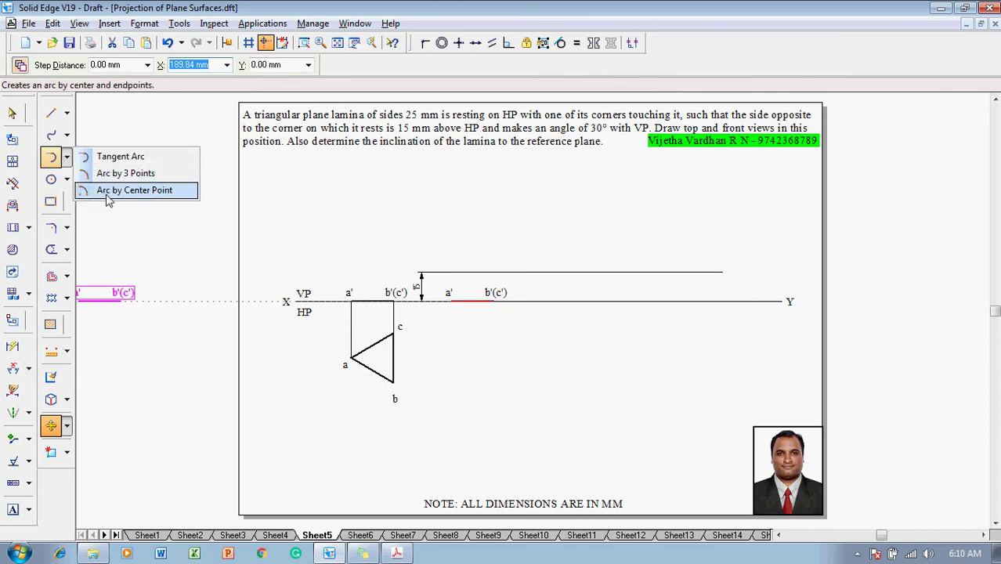
click(129, 190)
click(145, 65)
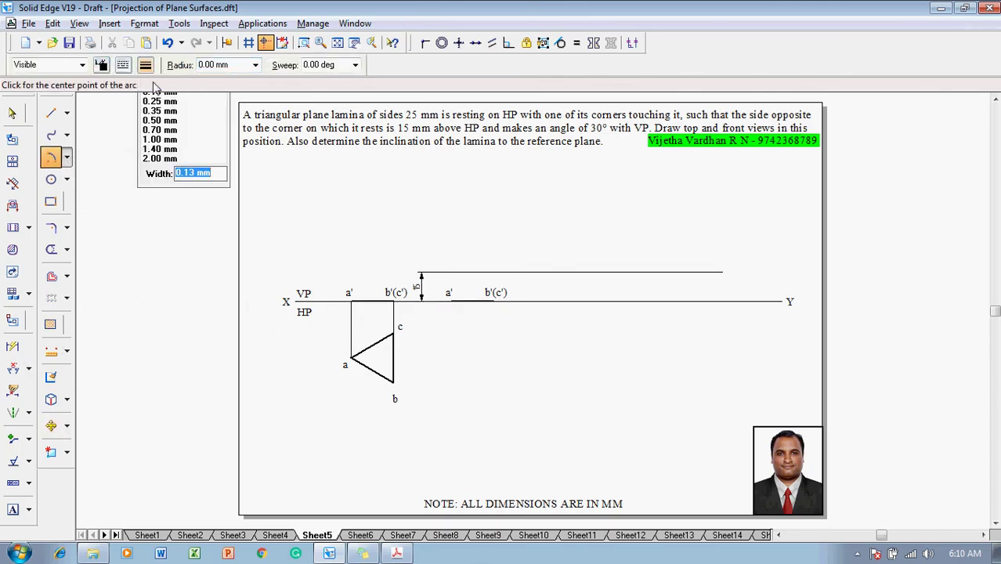
click(153, 83)
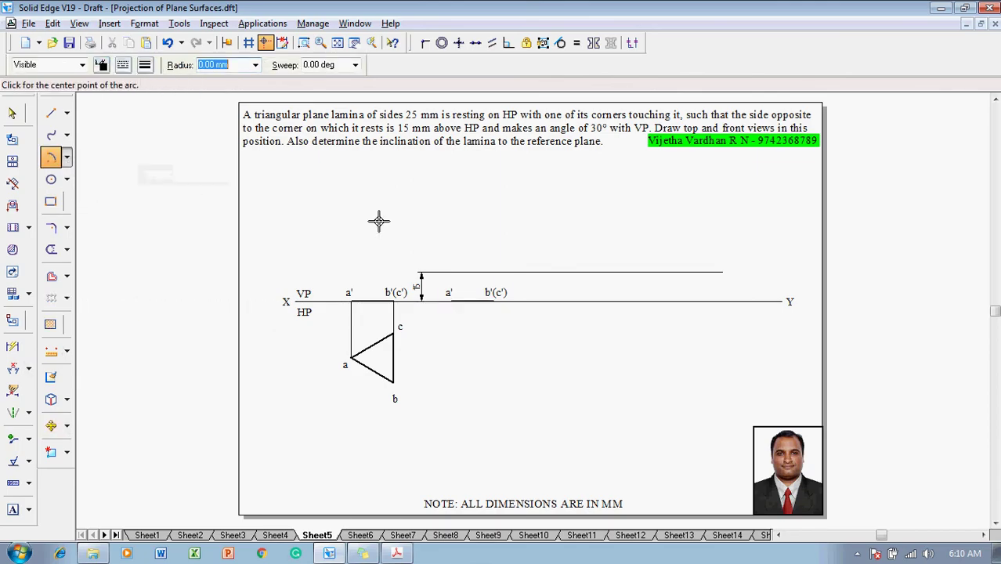
click(451, 301)
click(492, 292)
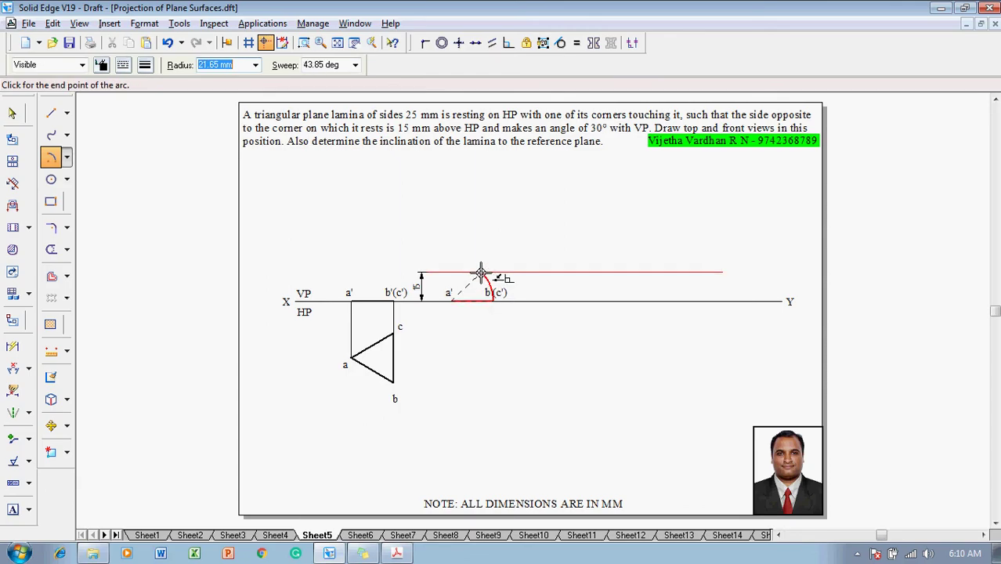
click(480, 273)
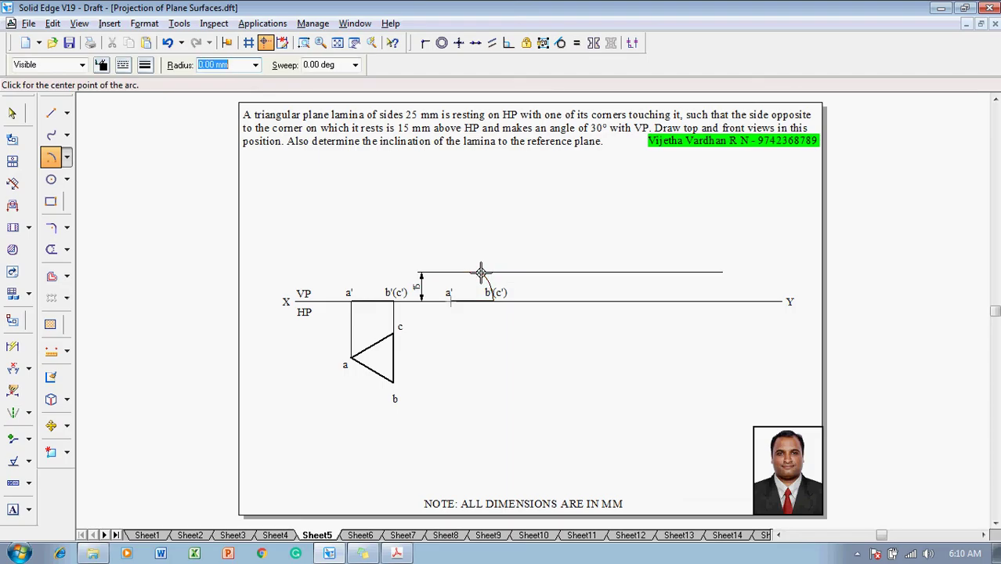
key(Escape)
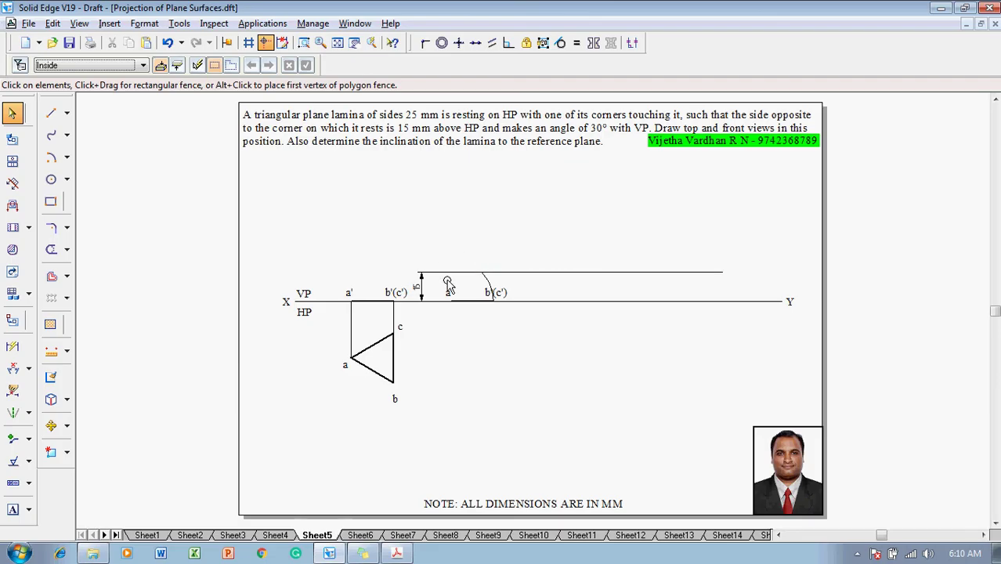
- Rotate the copied front view about a' so b'(c') meets the arc on the 15 mm line
drag(440, 283, 527, 317)
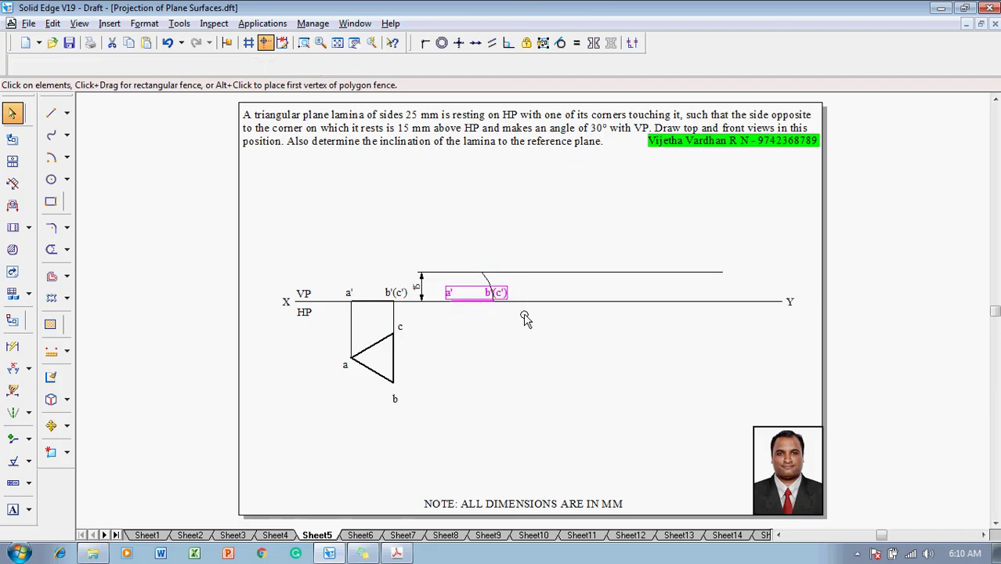
click(67, 426)
click(108, 443)
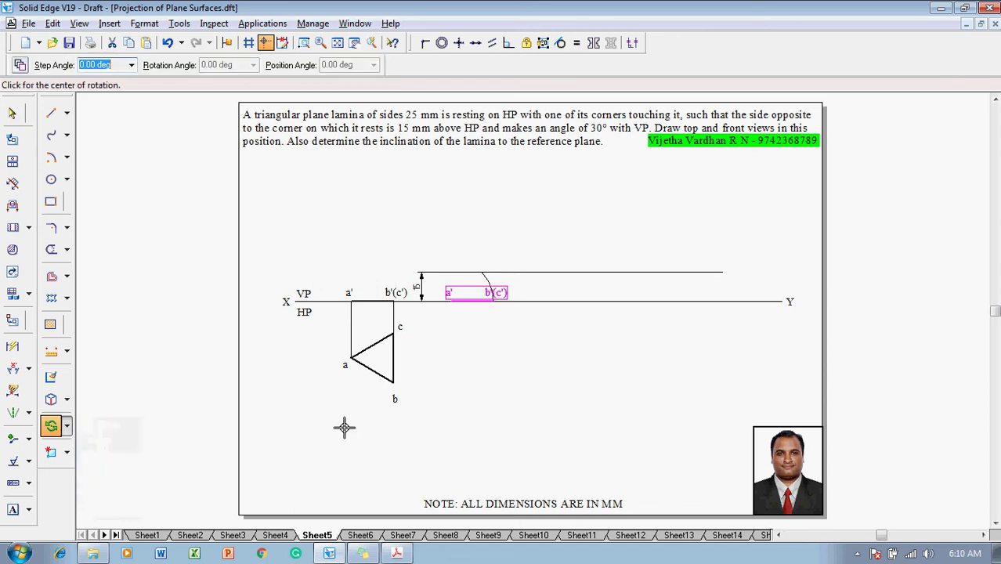
click(450, 304)
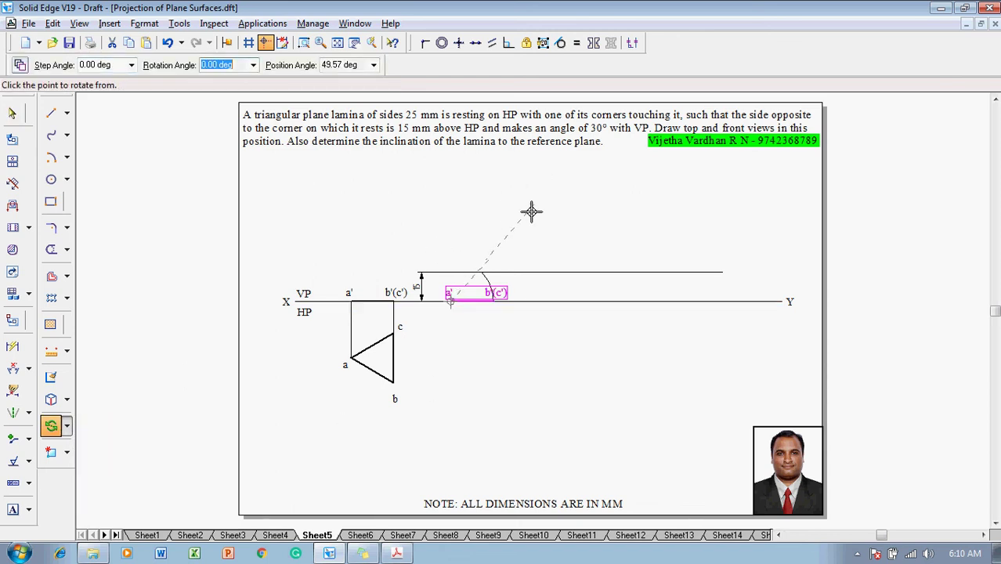
click(490, 300)
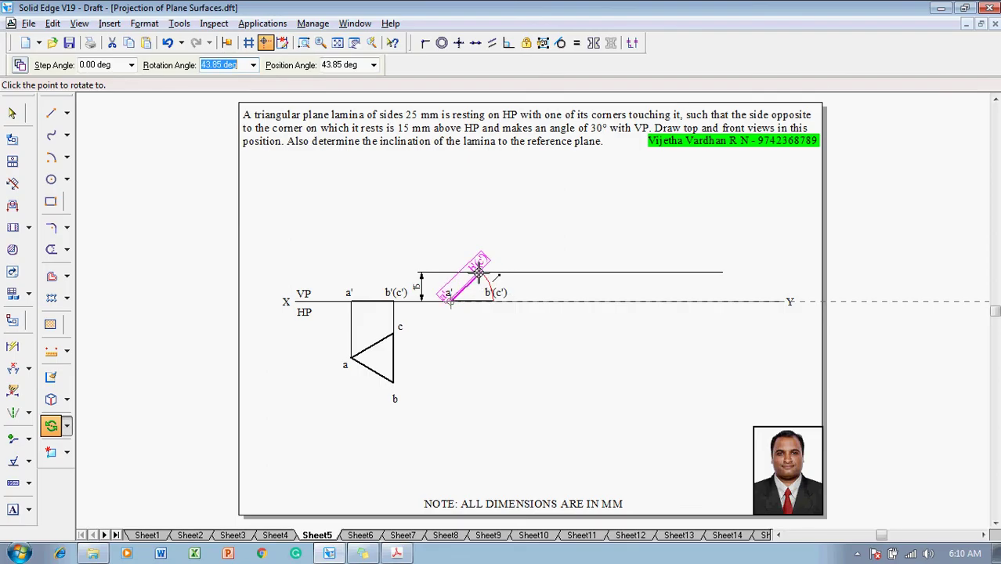
click(479, 269)
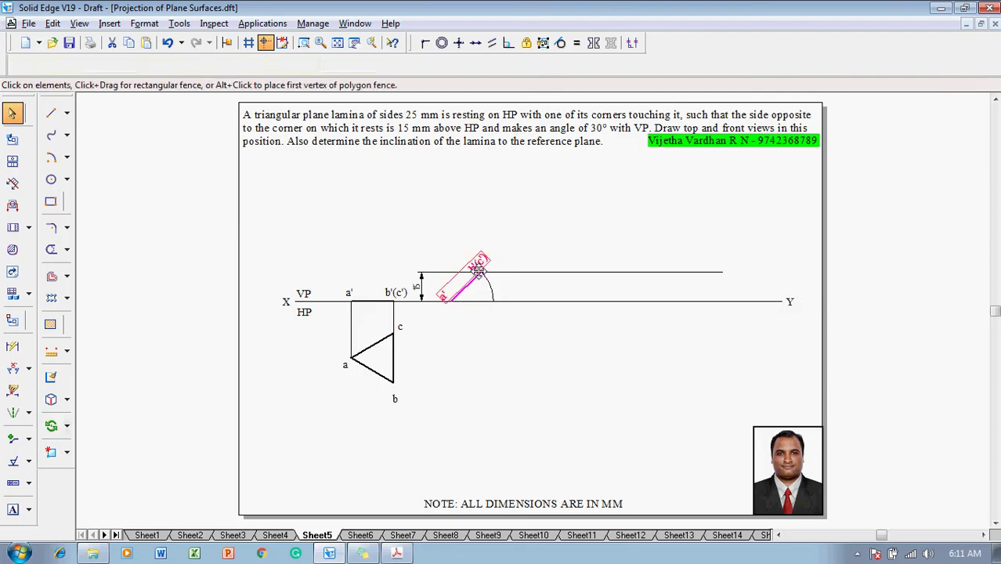
click(528, 192)
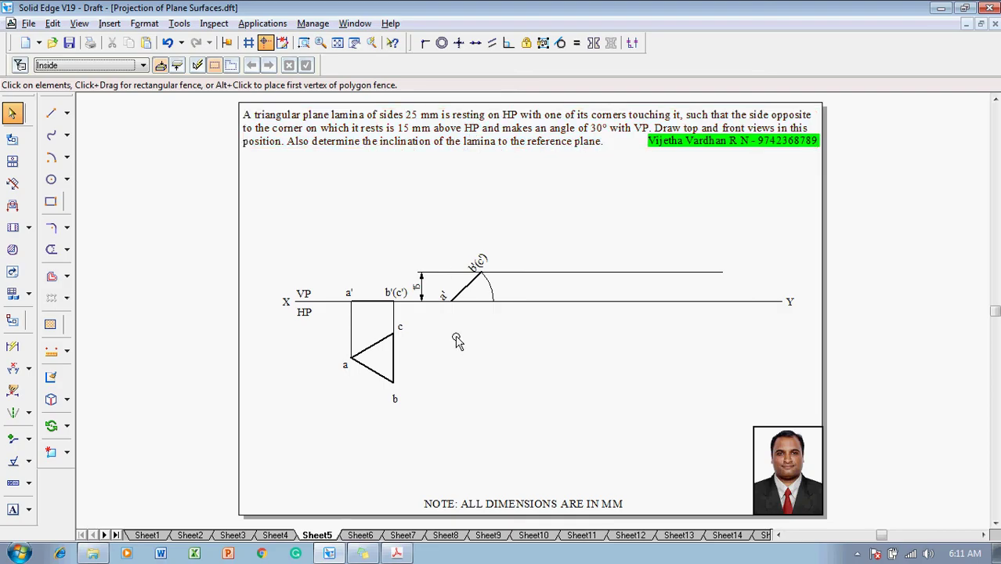
- Add an angle dimension between the inclined a'b'(c') line and XY
click(12, 368)
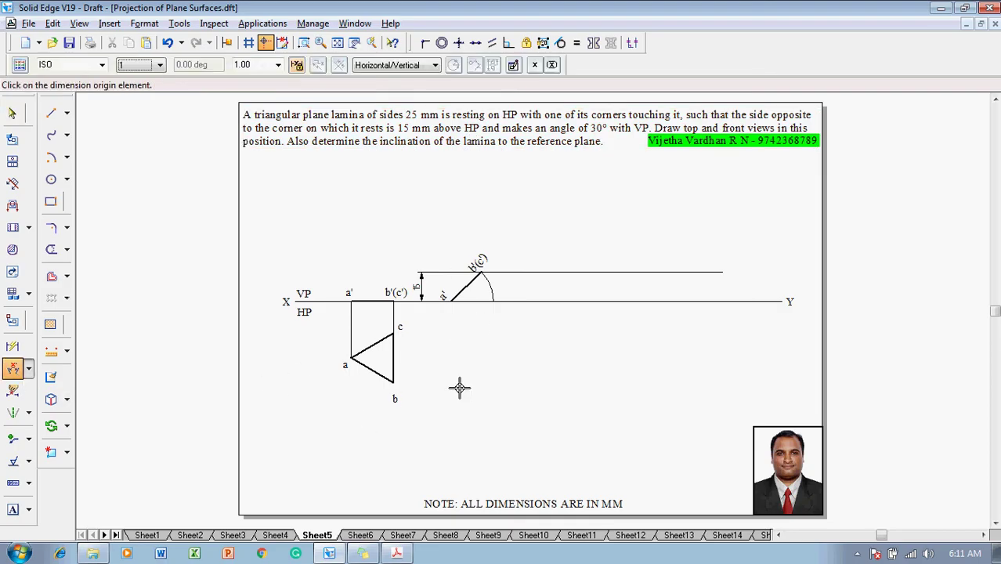
click(462, 291)
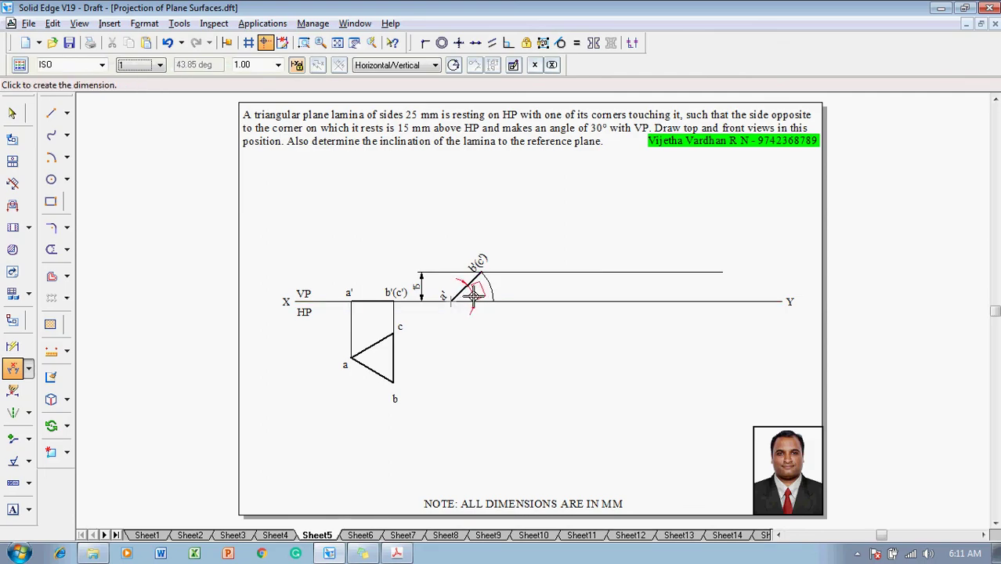
click(470, 299)
key(Escape)
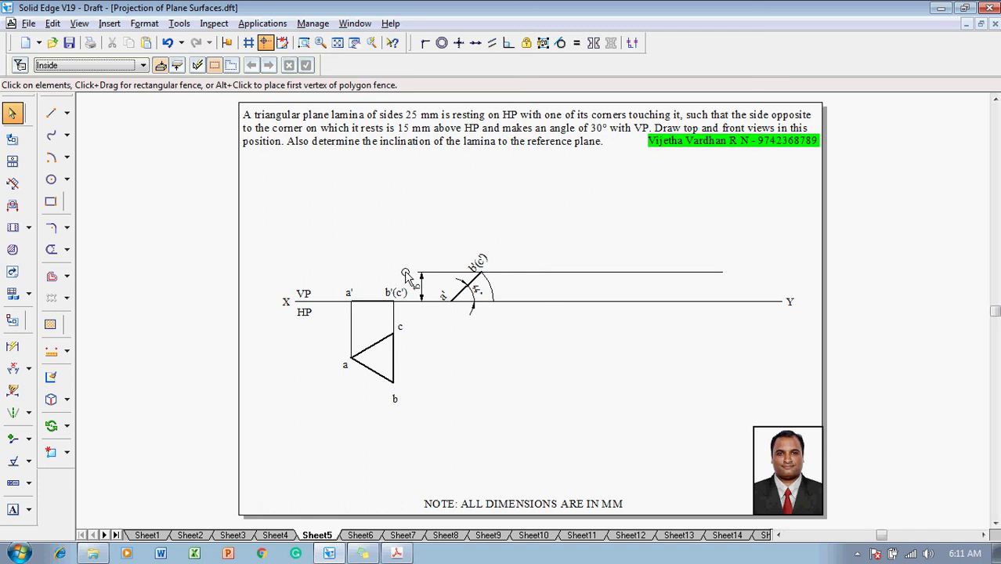
- Draw a thin 0.13 mm projector from b(c') down to b's level and across to b
click(51, 113)
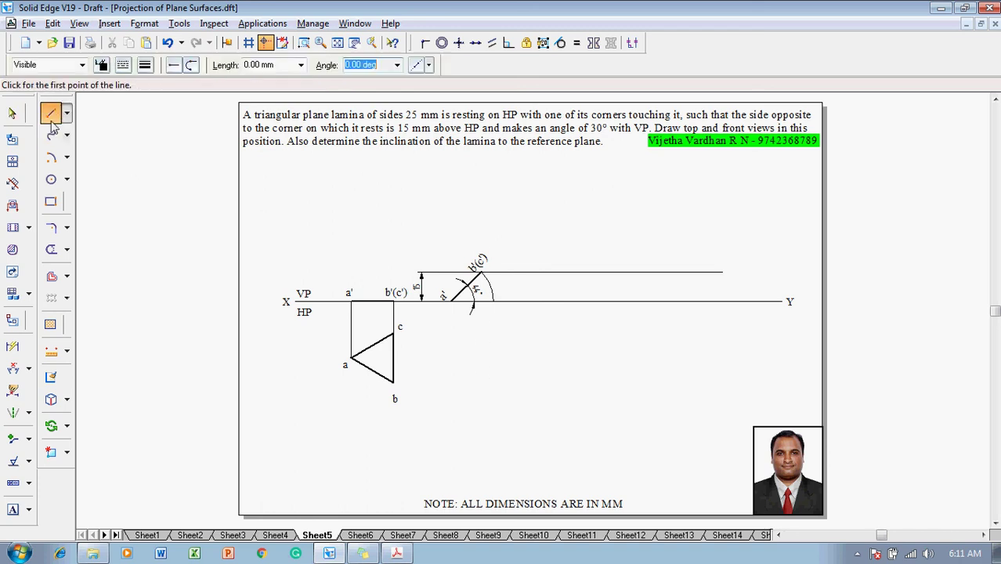
click(145, 66)
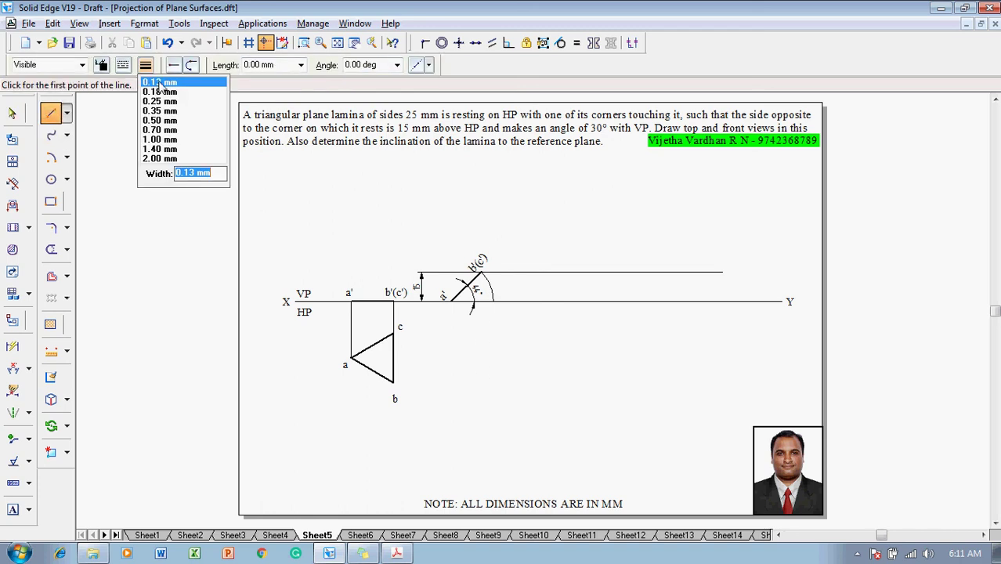
click(160, 83)
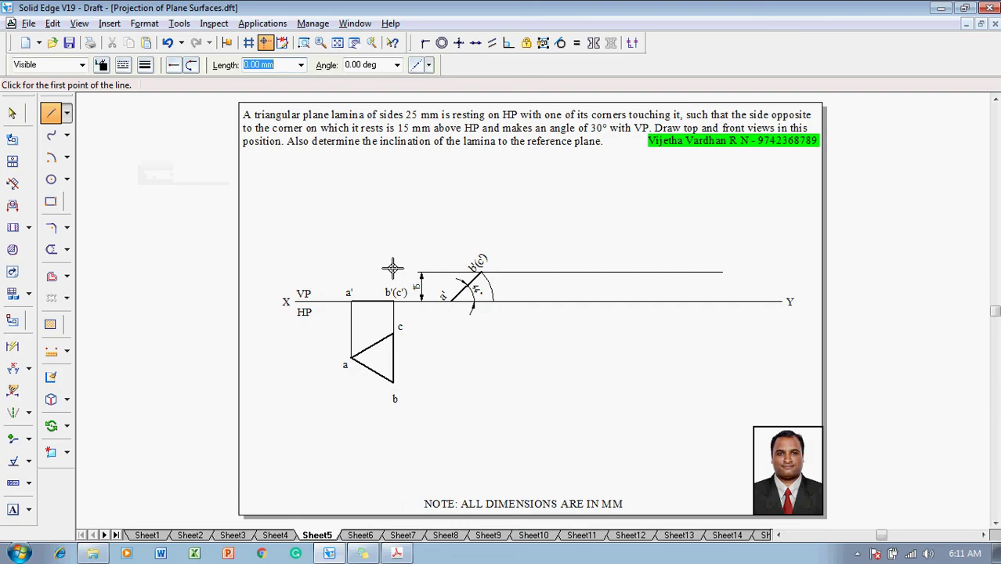
click(480, 272)
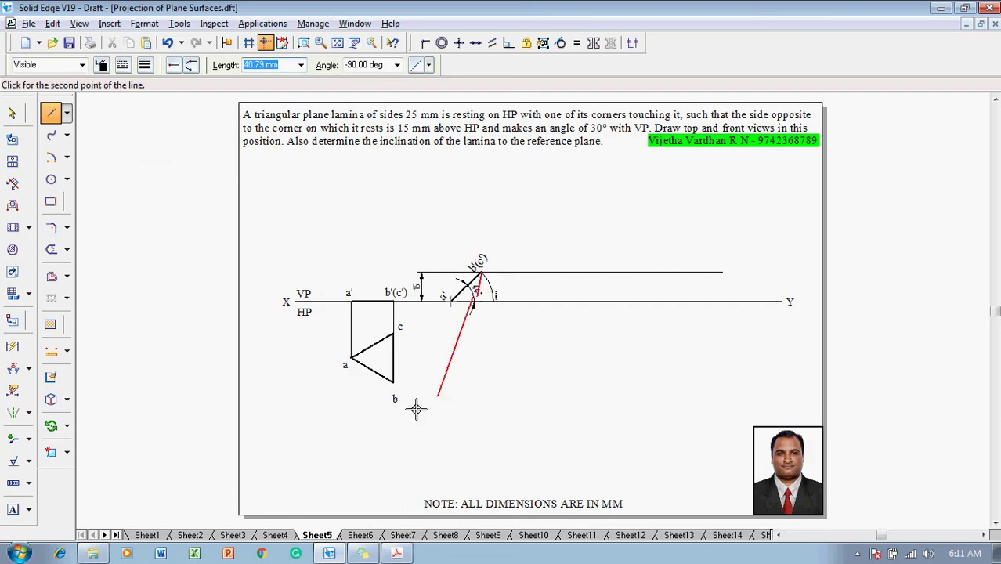
click(482, 382)
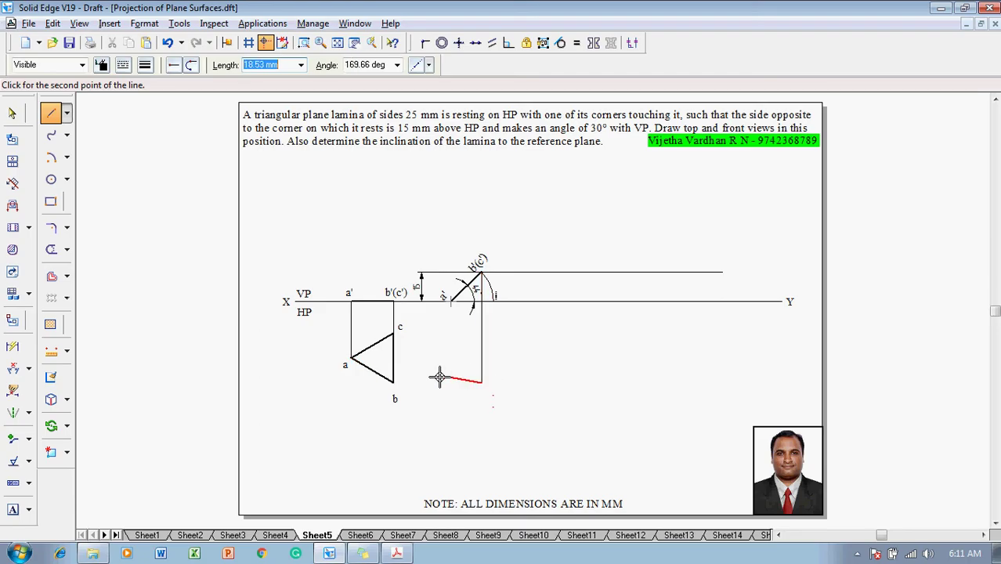
click(394, 381)
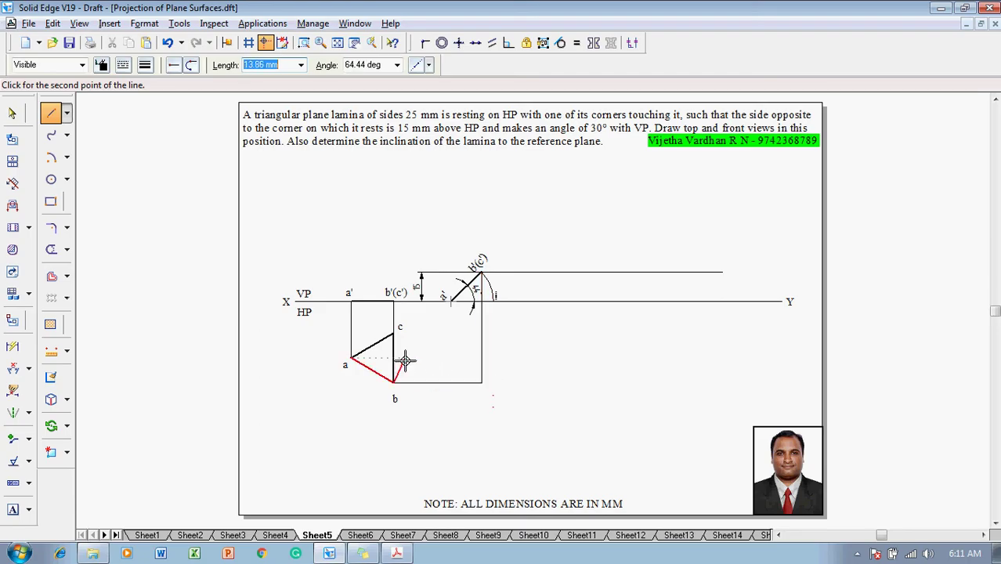
right_click(394, 340)
- Draw a horizontal 0° projector from c, and a projector from a' down and across to a
click(394, 333)
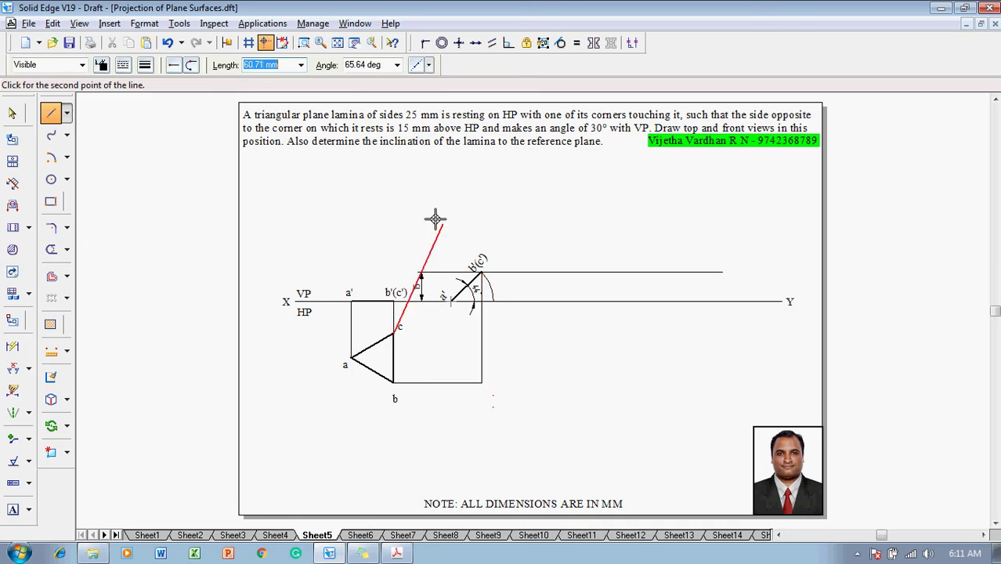
click(369, 65)
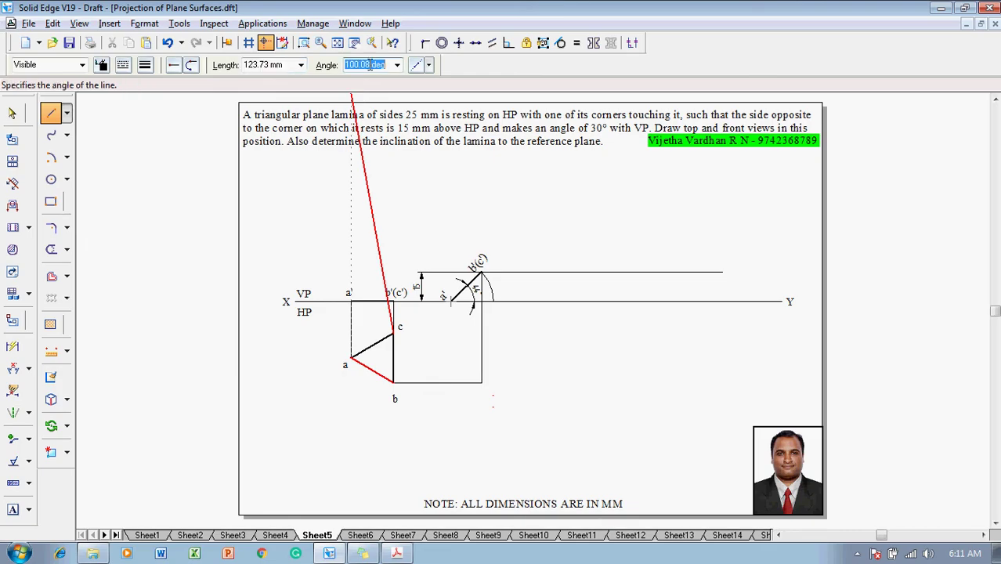
text(0)
key(Return)
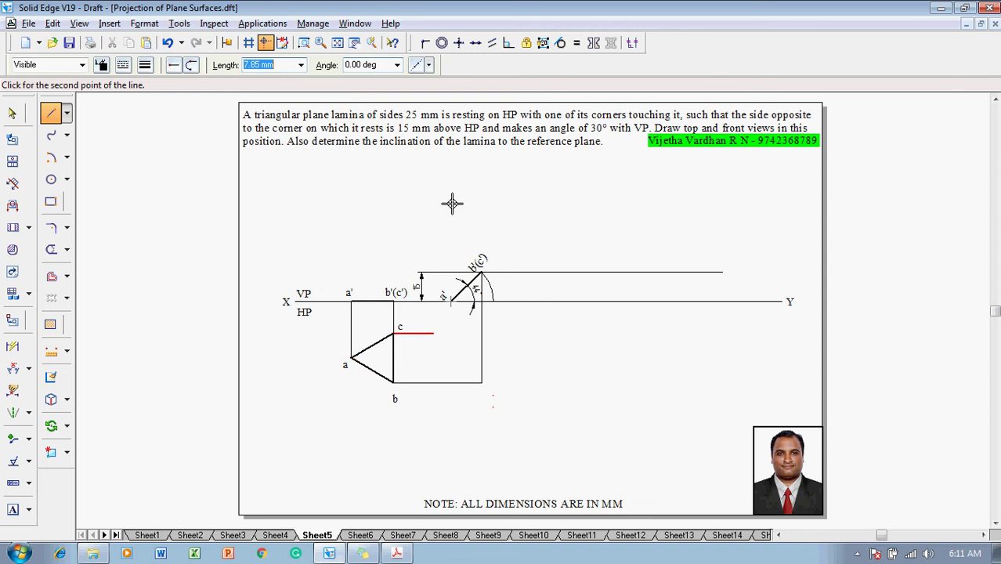
click(482, 334)
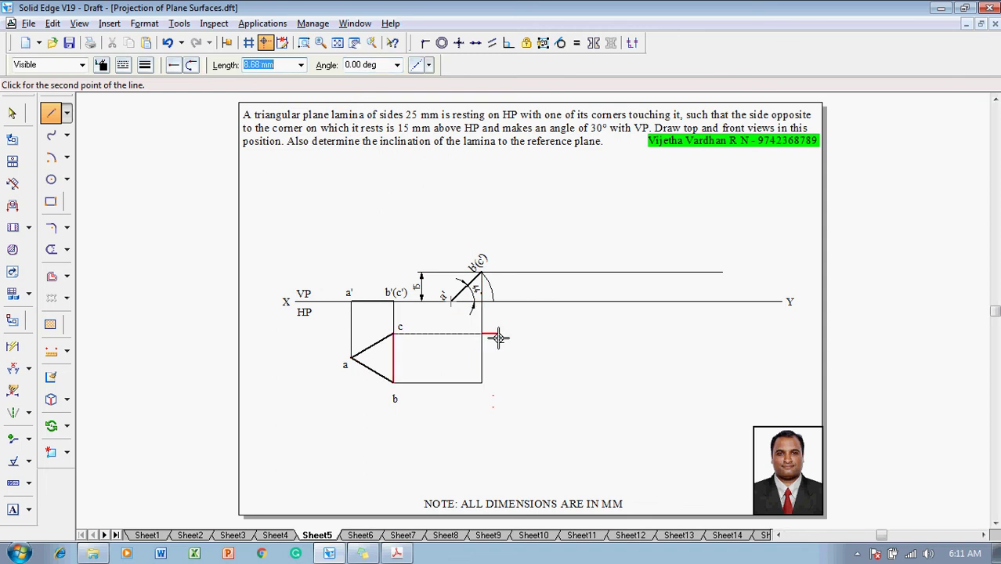
right_click(498, 338)
click(450, 302)
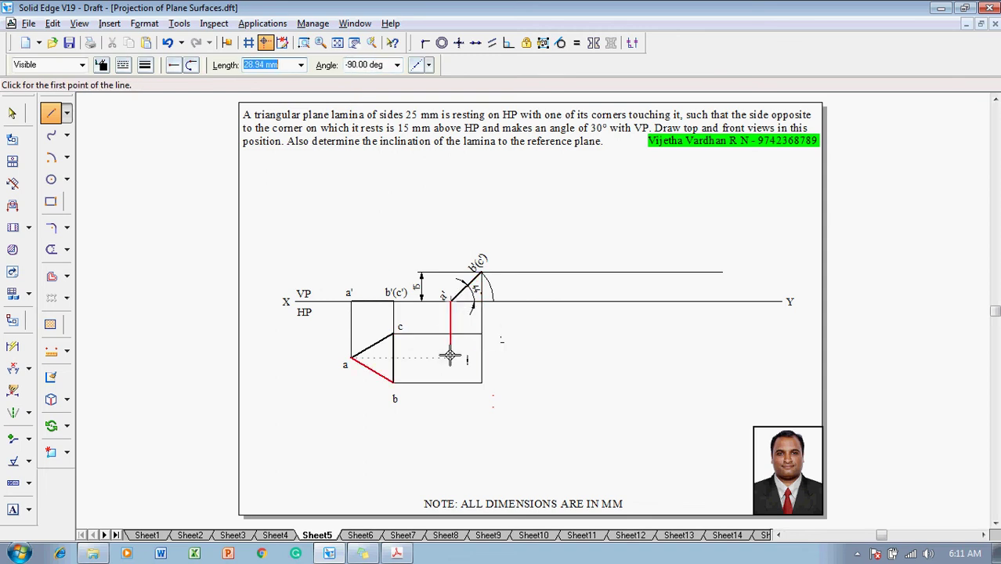
click(451, 357)
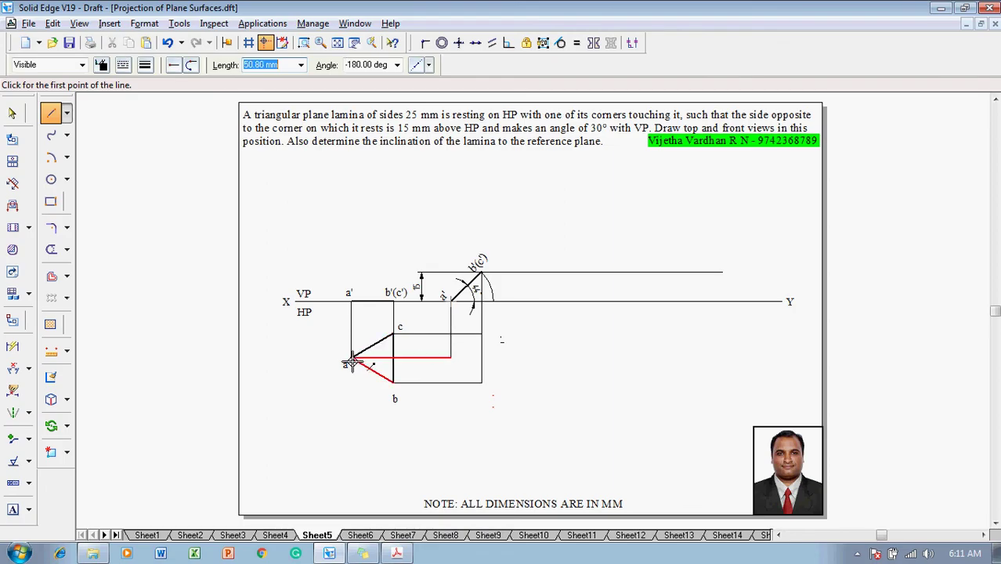
click(351, 358)
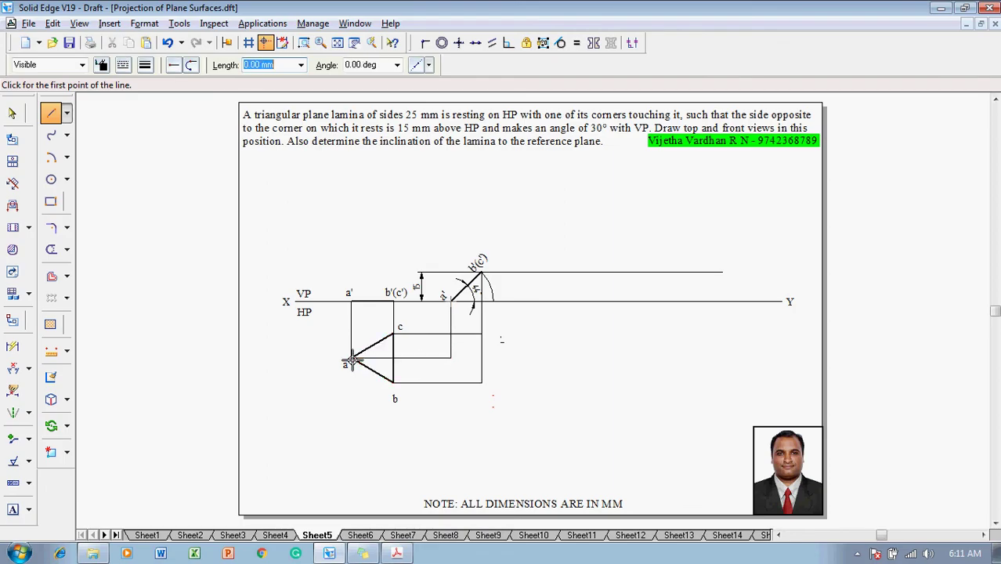
- Label the new top view's corners a and b where the projectors meet
click(12, 510)
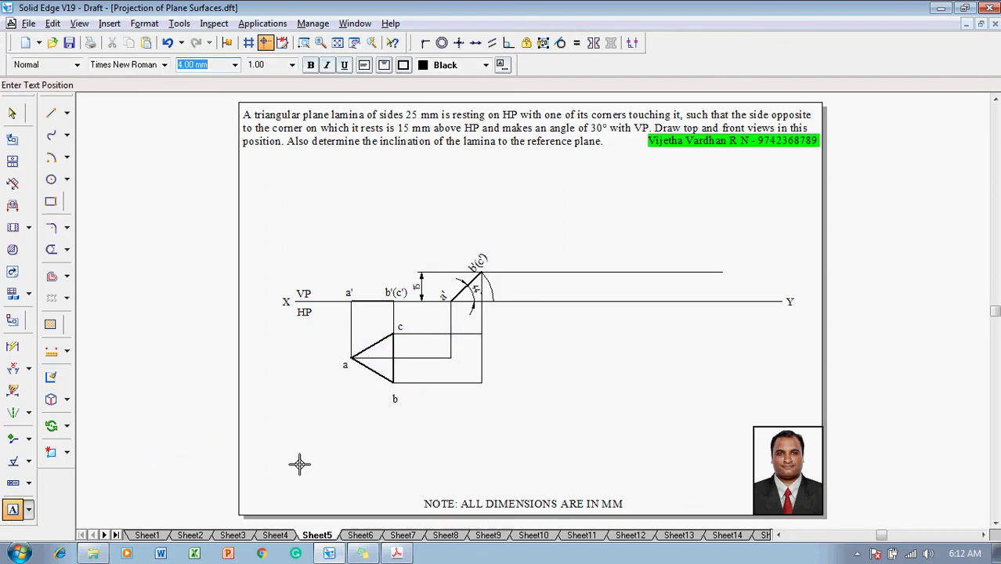
click(442, 343)
text(a)
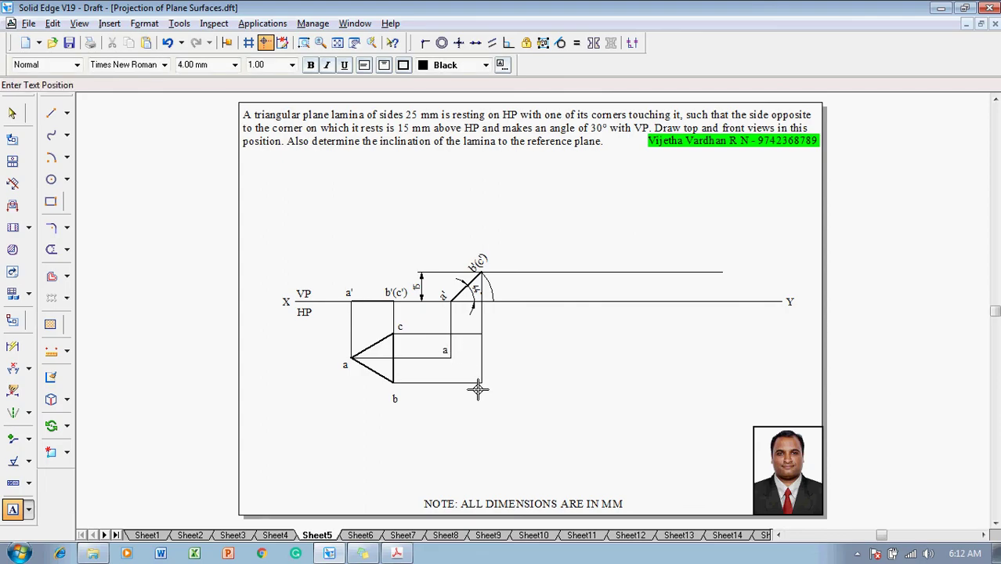
click(478, 390)
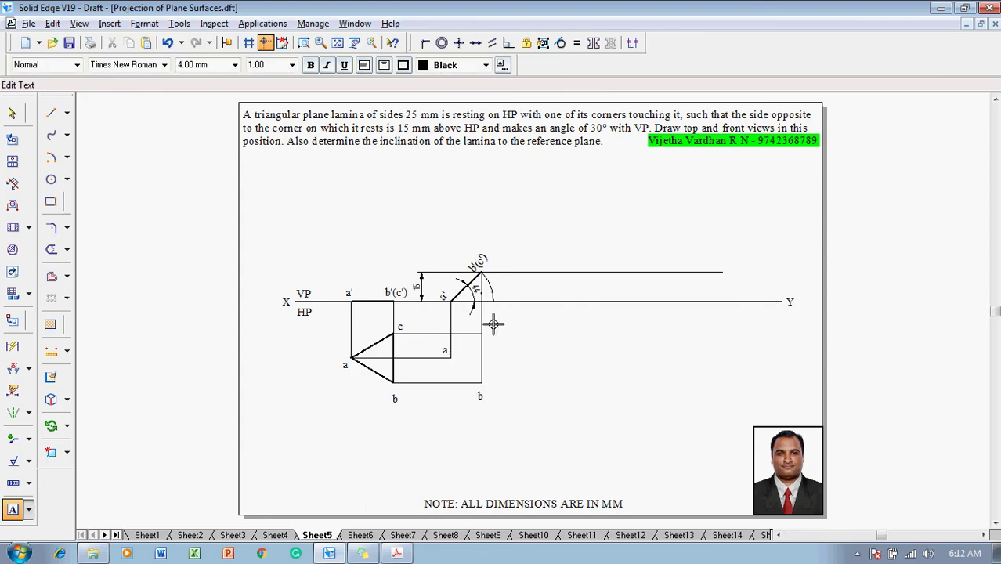
key(Escape)
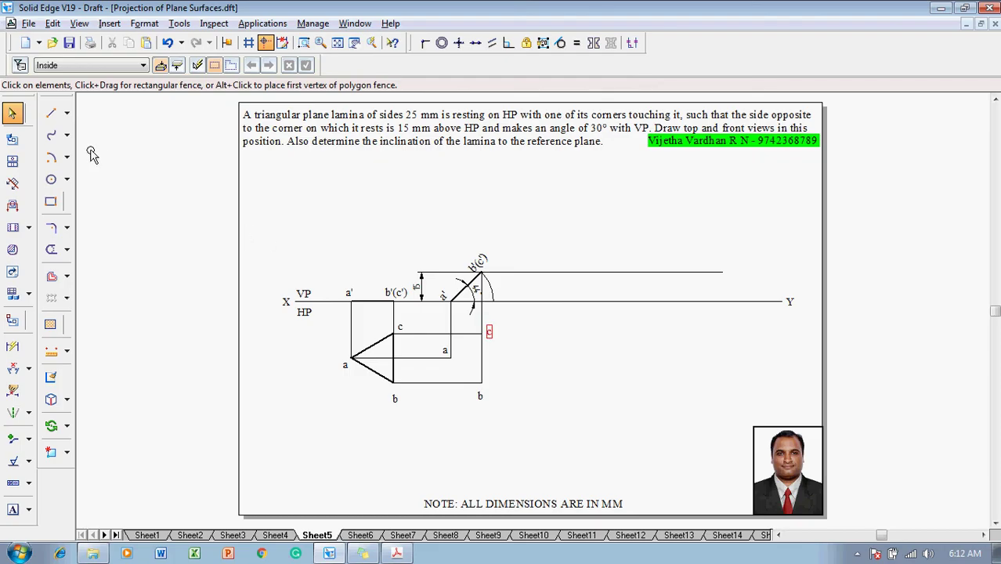
- Outline the new triangle a–b–c in a thicker line width and save the drawing
click(50, 112)
click(146, 65)
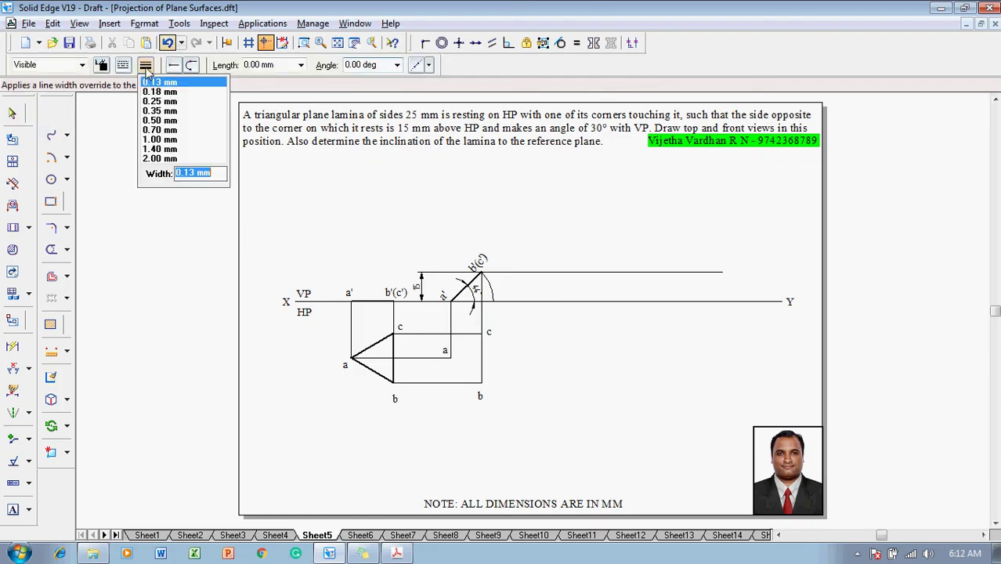
click(157, 121)
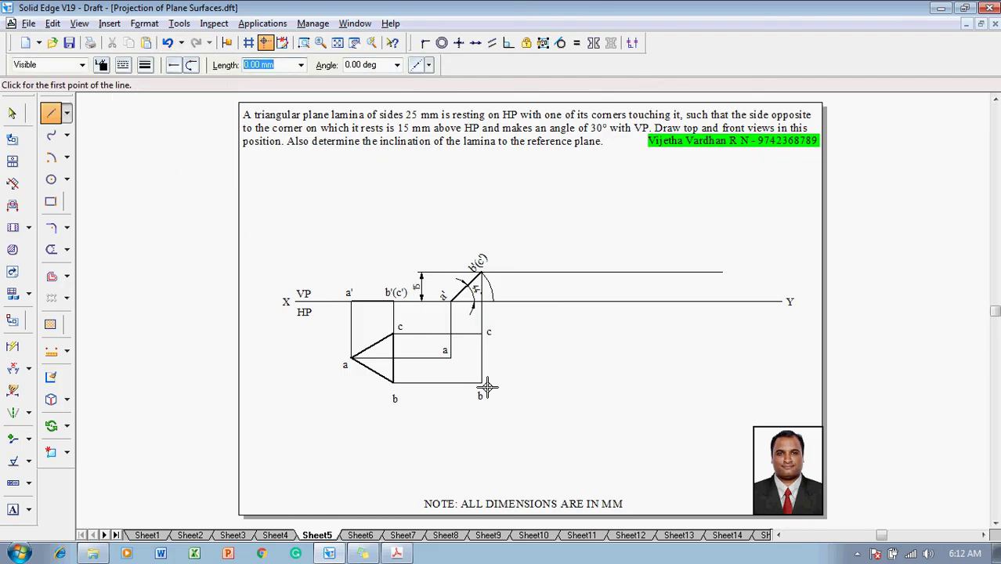
click(451, 358)
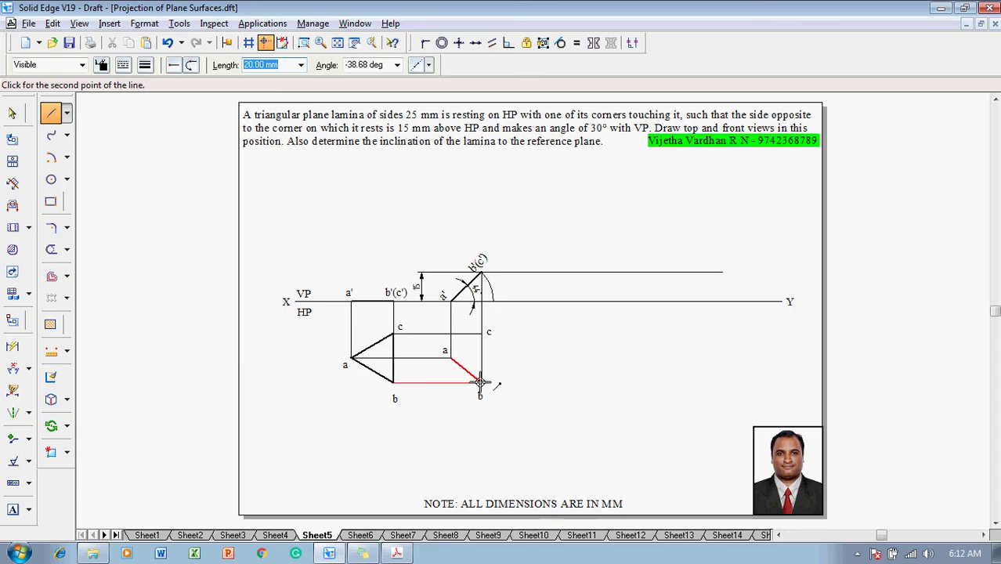
click(481, 384)
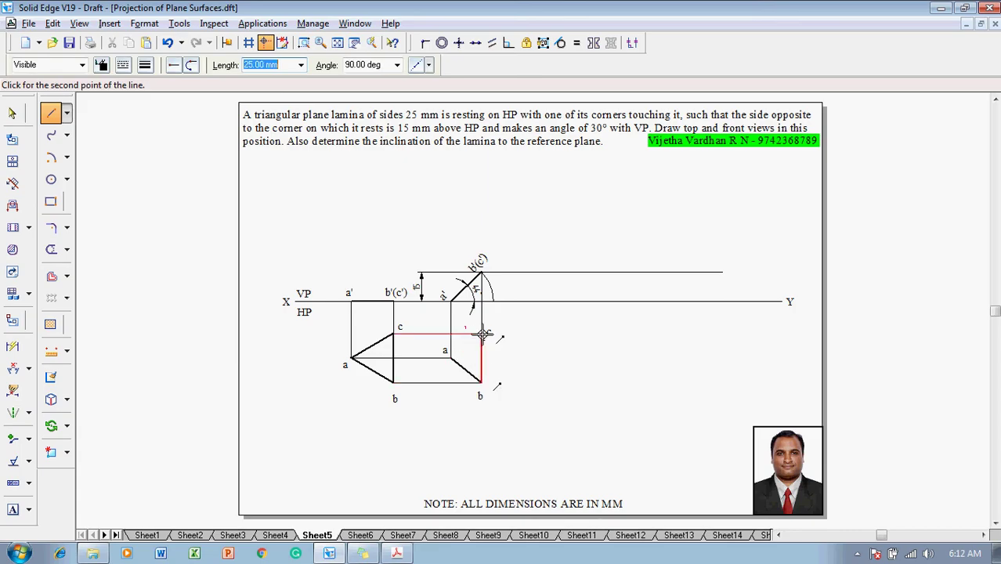
click(481, 335)
click(451, 358)
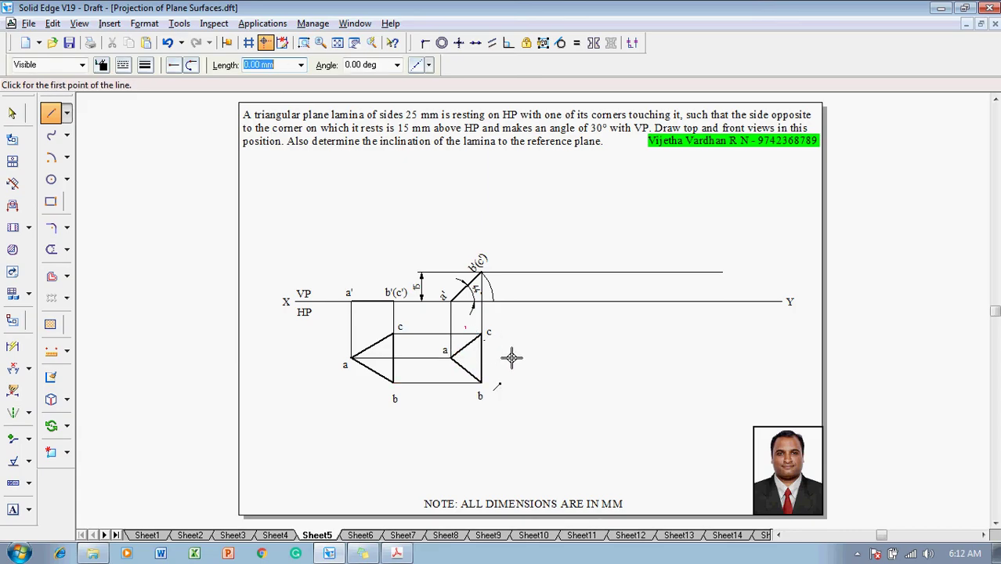
key(Escape)
key(ctrl+s)
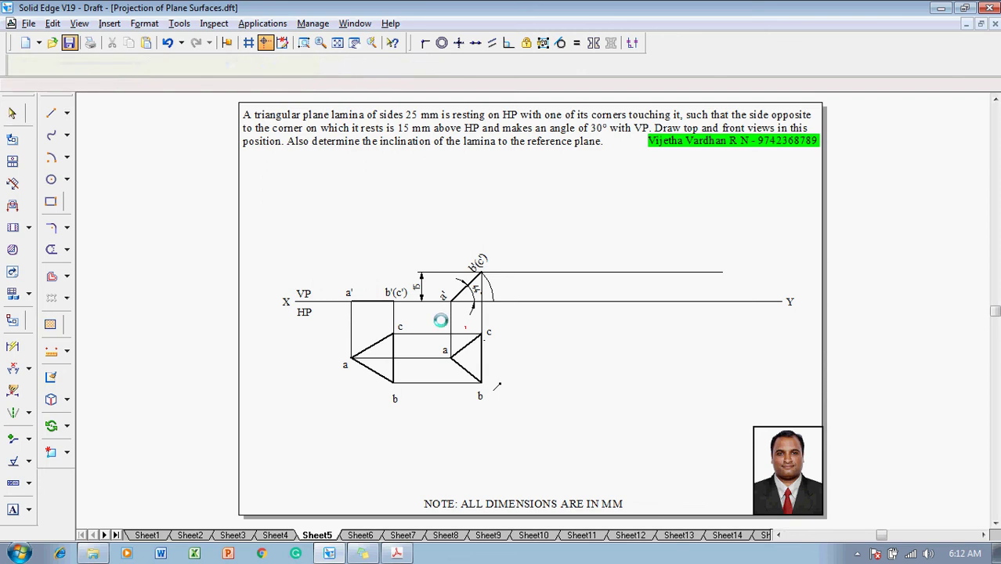
- Dimension side ab of the original top view as 25 and save the drawing
click(12, 346)
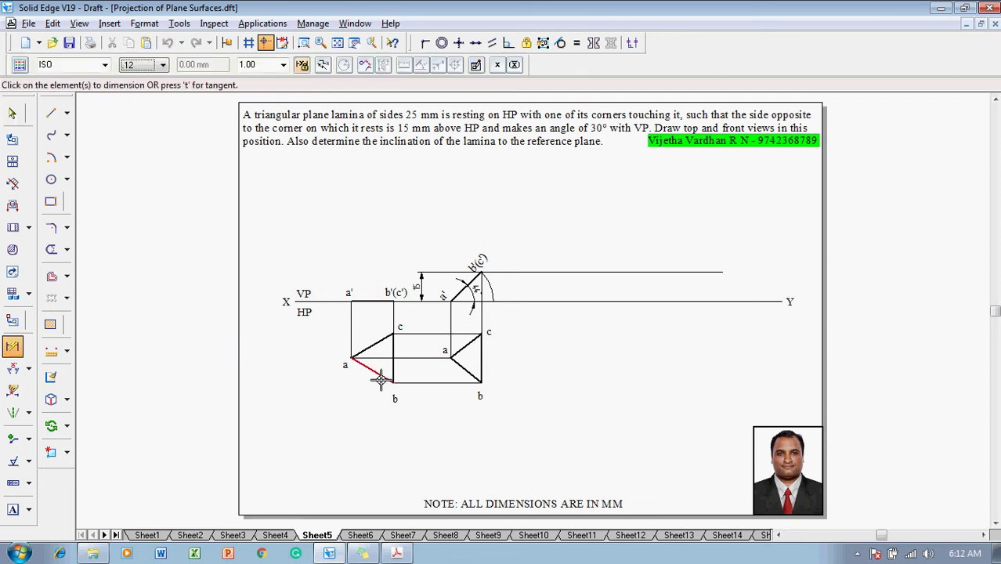
click(380, 379)
click(366, 389)
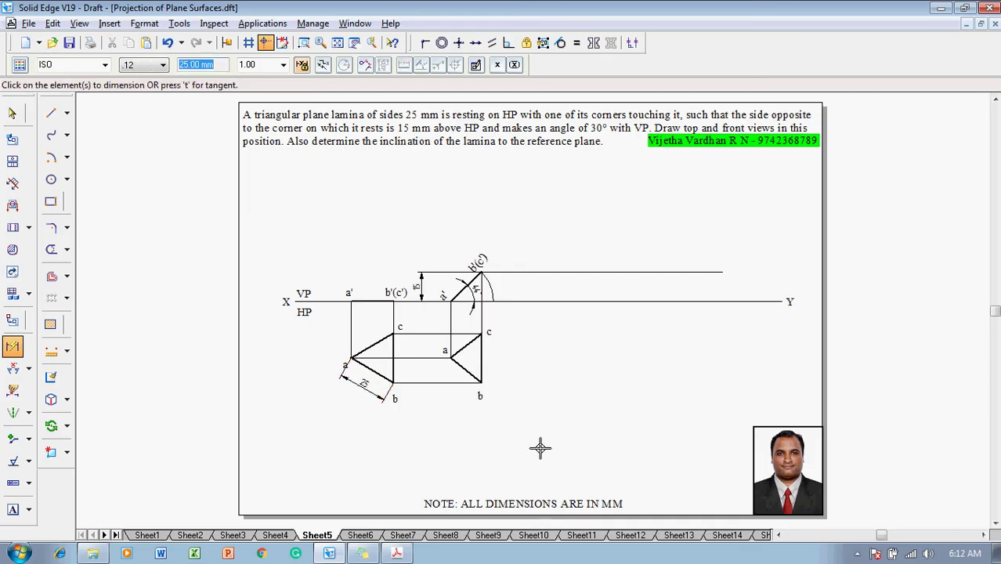
key(Escape)
key(ctrl+s)
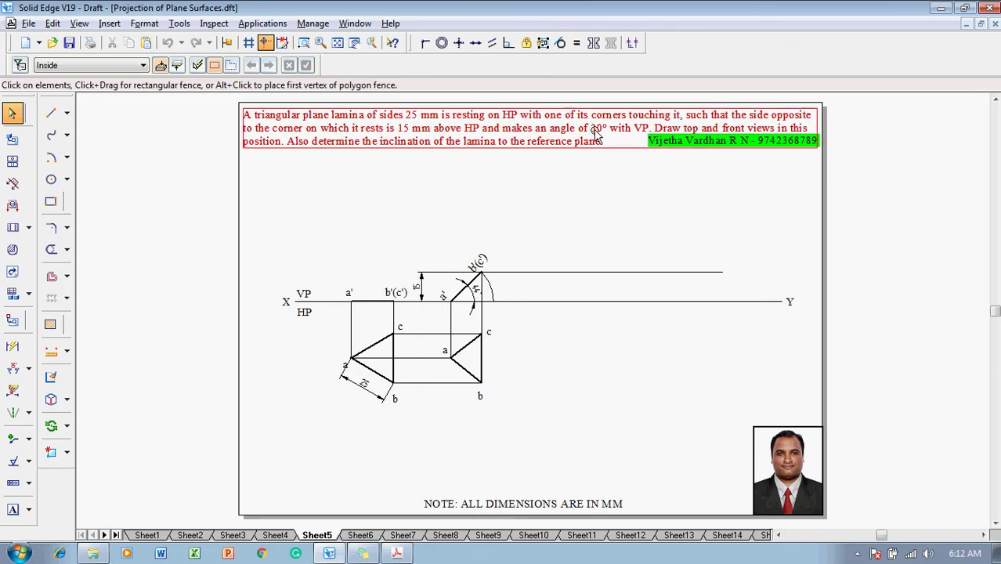
- Compare side cb of the new top view with side cb of the original
click(482, 368)
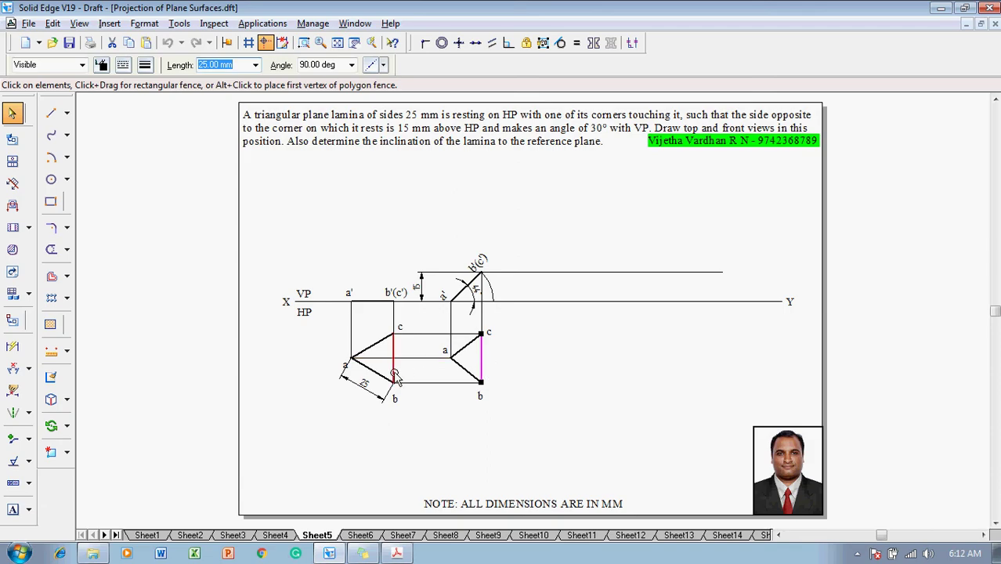
click(395, 376)
click(510, 364)
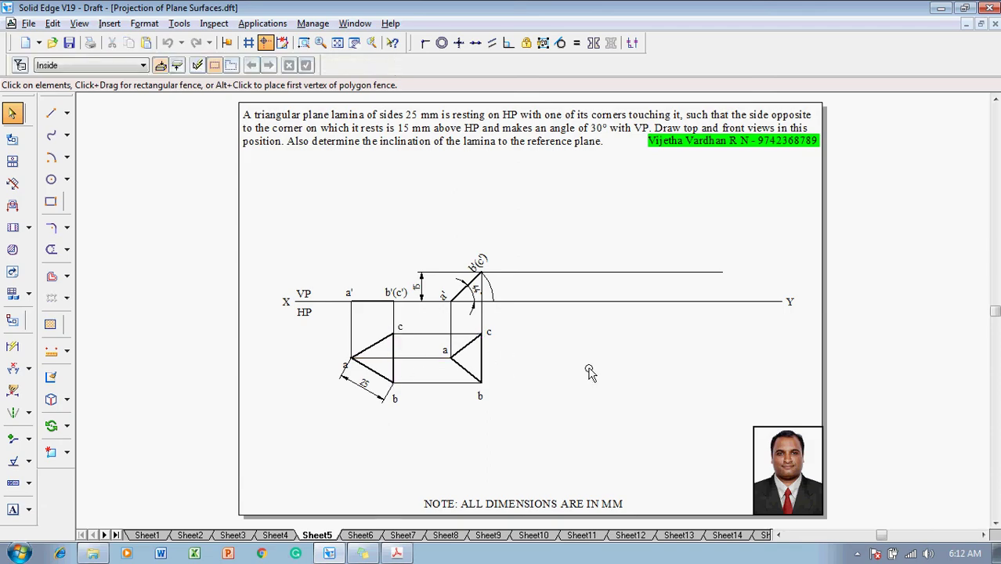
- Draw a line from XY running down-left below it, using a chosen line width
click(51, 113)
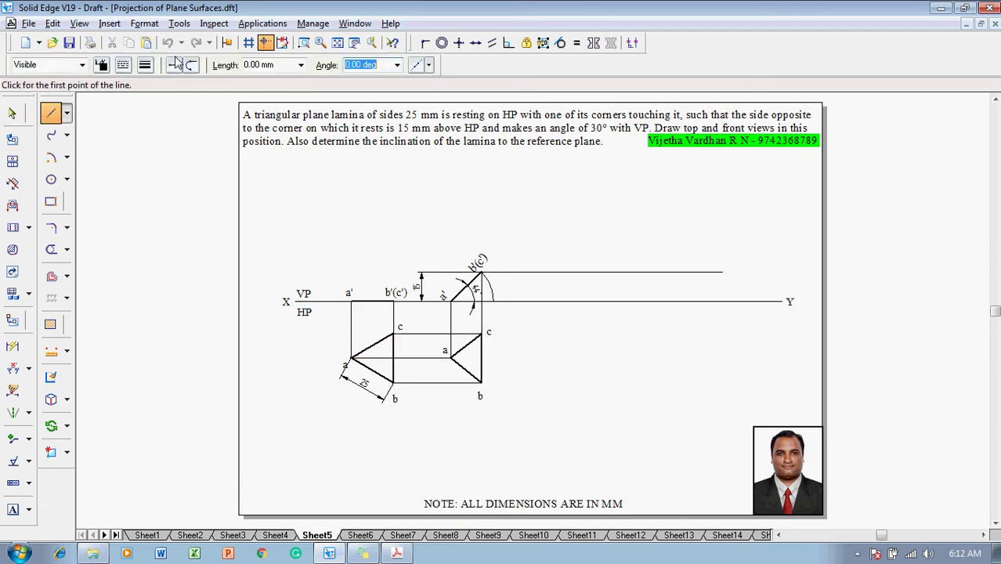
click(144, 64)
click(169, 119)
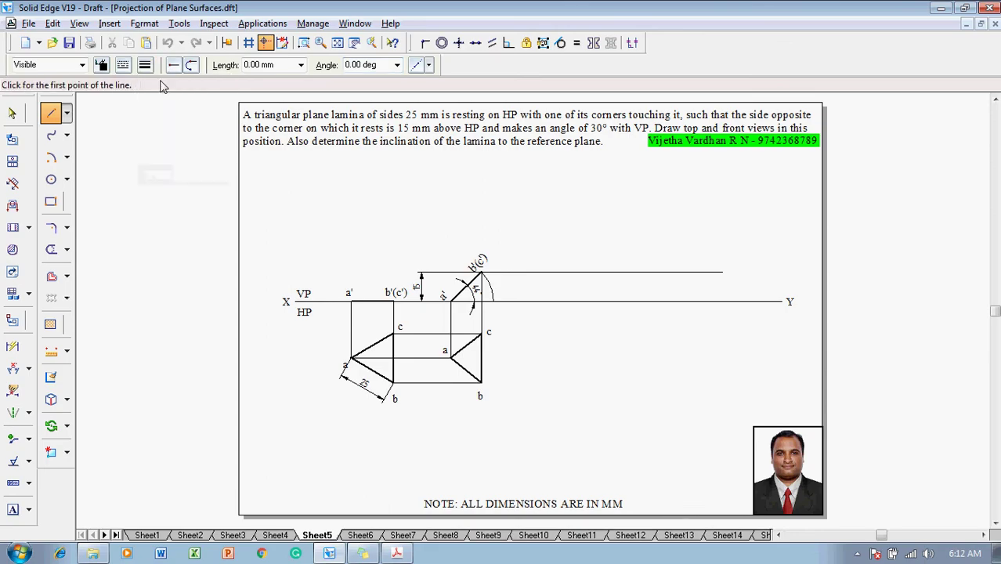
click(716, 303)
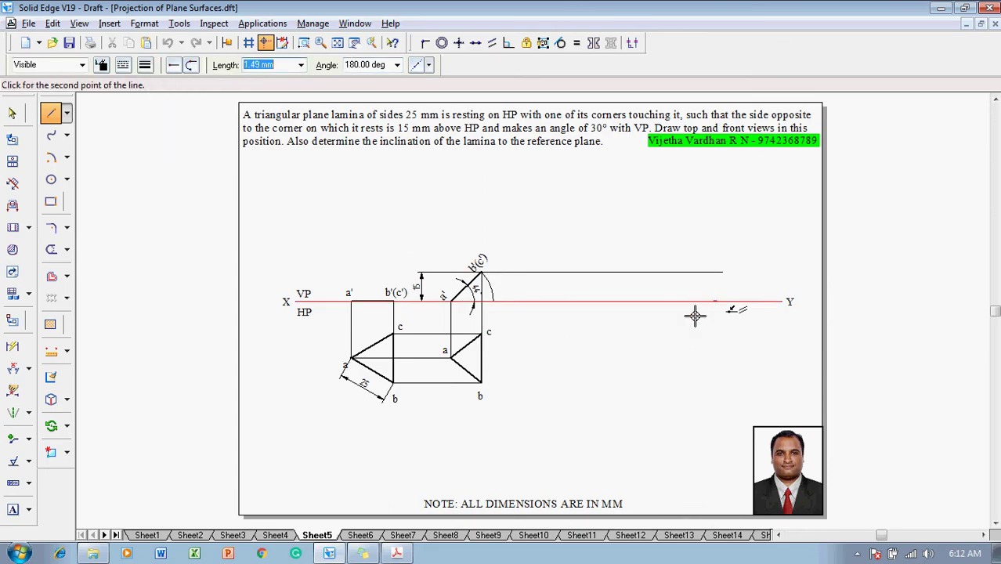
click(561, 424)
right_click(552, 384)
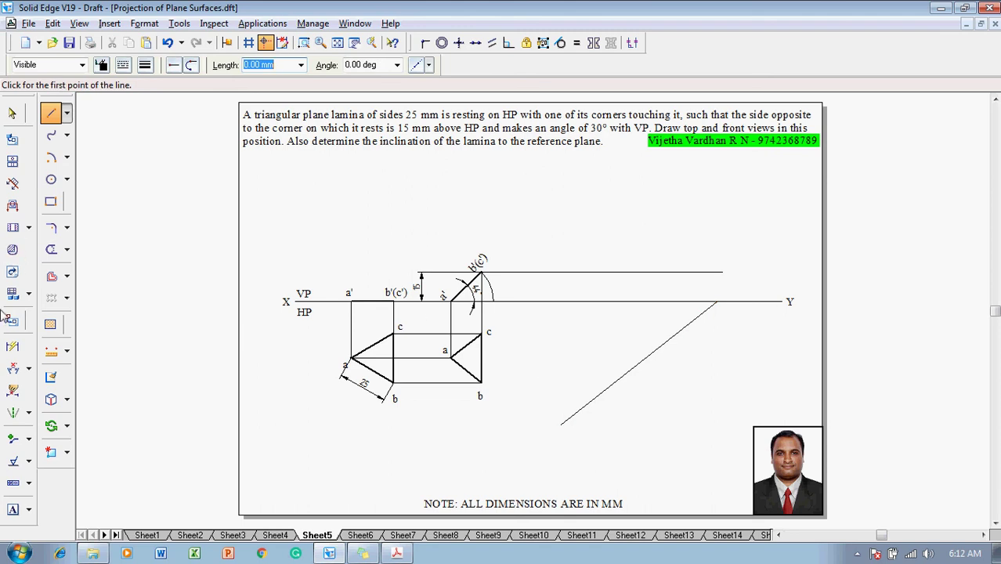
- Dimension the sloped line's angle to XY as 30°, then select the right-hand top-view triangle
click(13, 370)
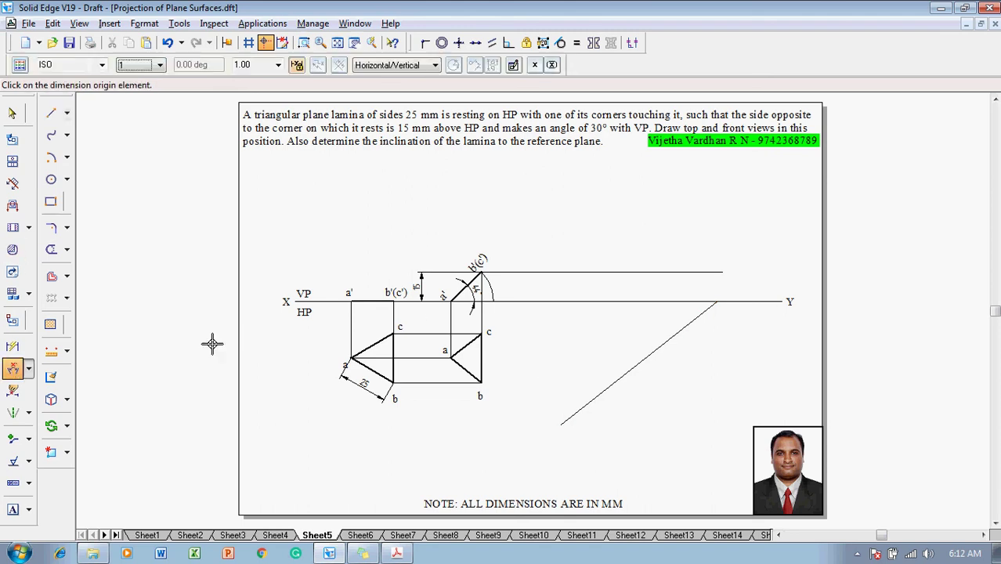
click(684, 325)
click(673, 301)
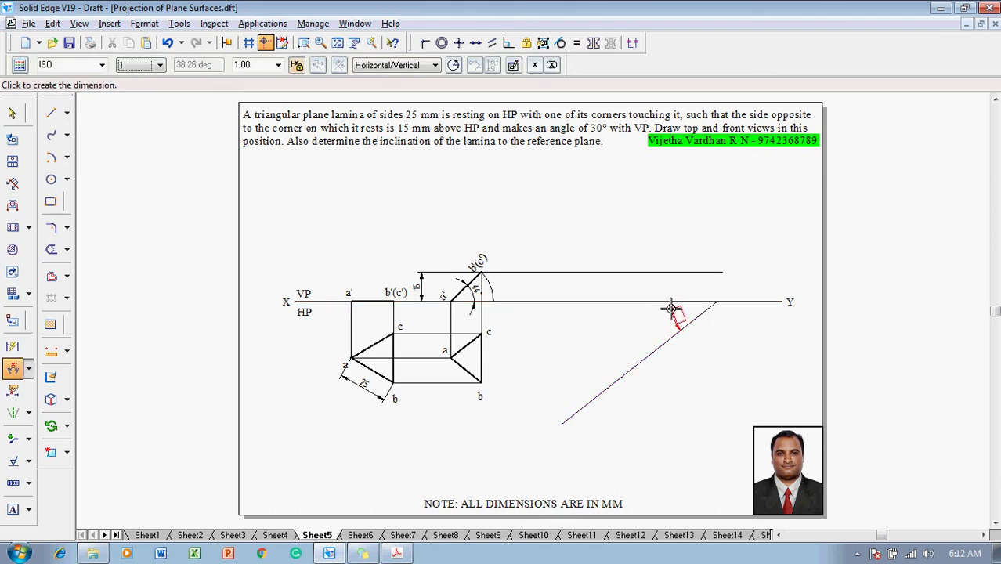
click(672, 308)
text(30)
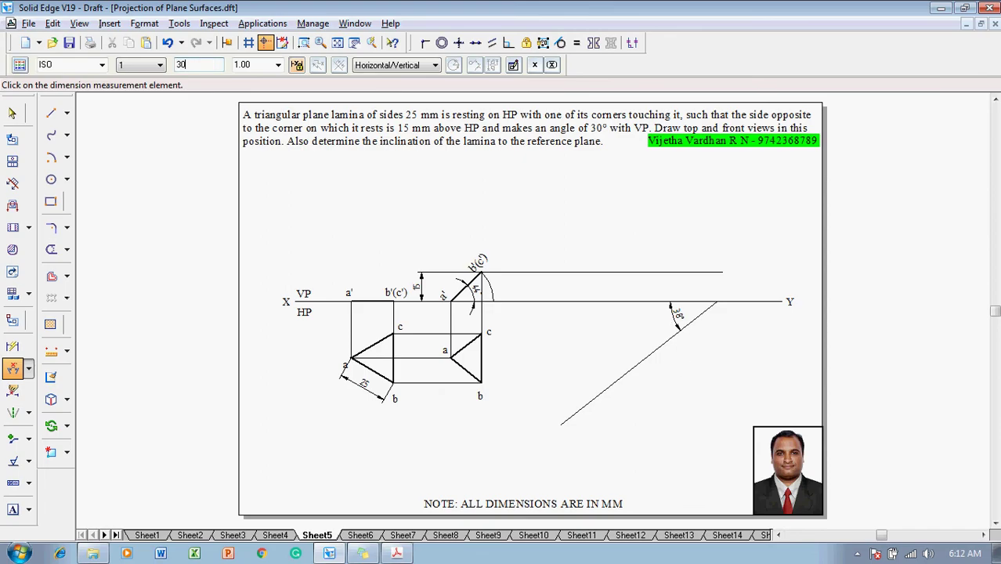
key(Return)
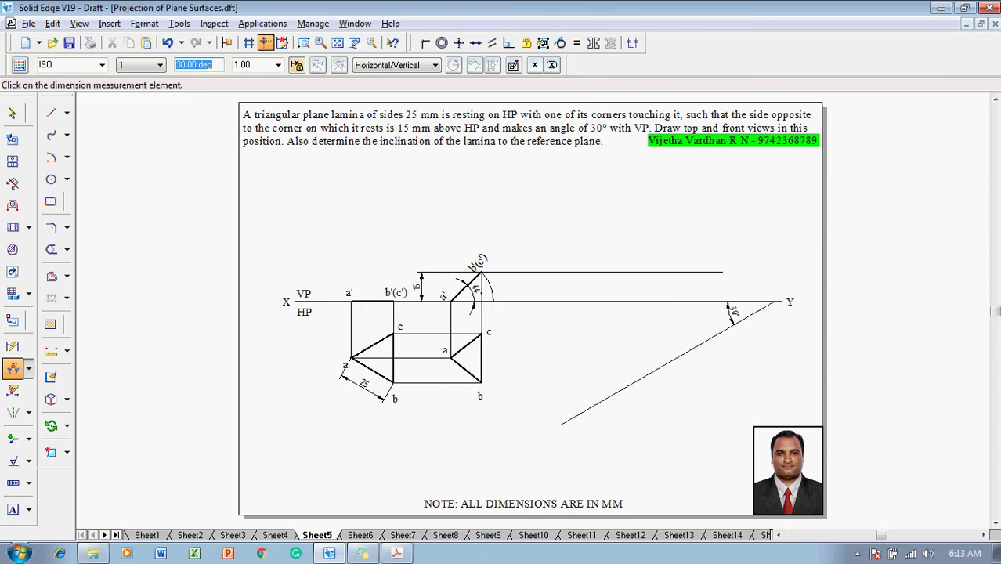
key(Escape)
drag(515, 436, 441, 330)
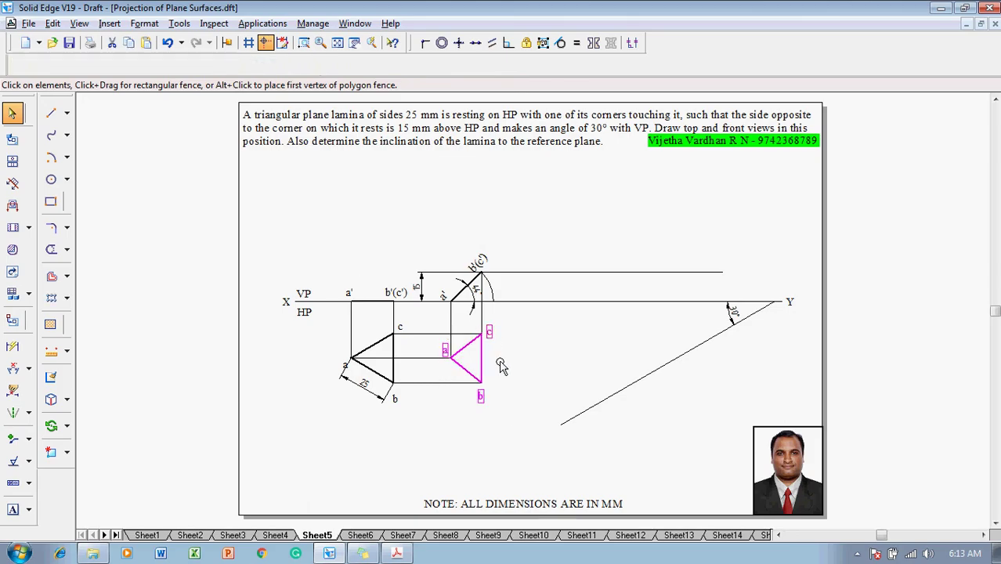
- Move the top-view triangle so corner b sits on the 30° line
click(67, 426)
click(106, 422)
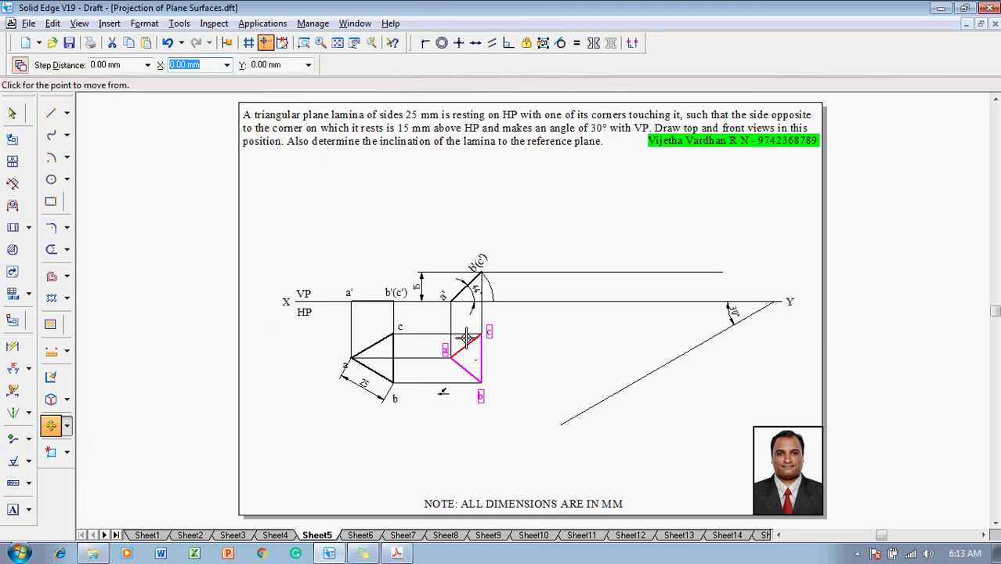
click(482, 383)
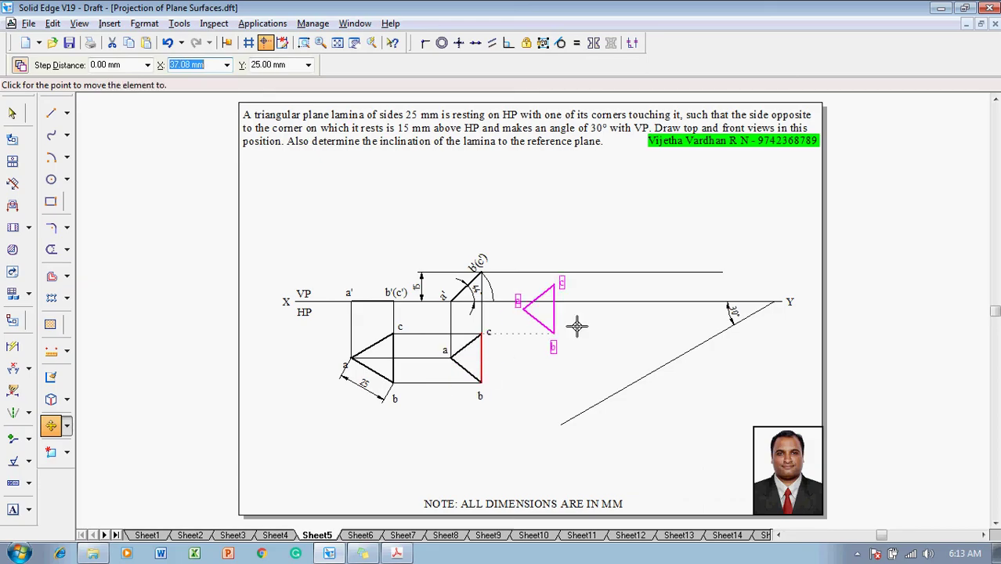
click(617, 388)
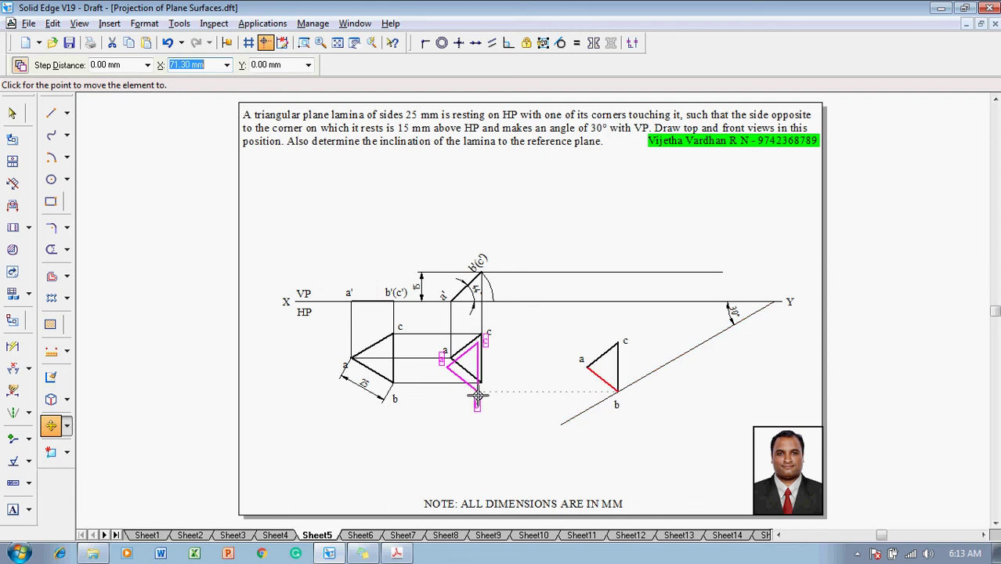
- Rotate the triangle about corner b so one side lies along the 30° line
click(68, 429)
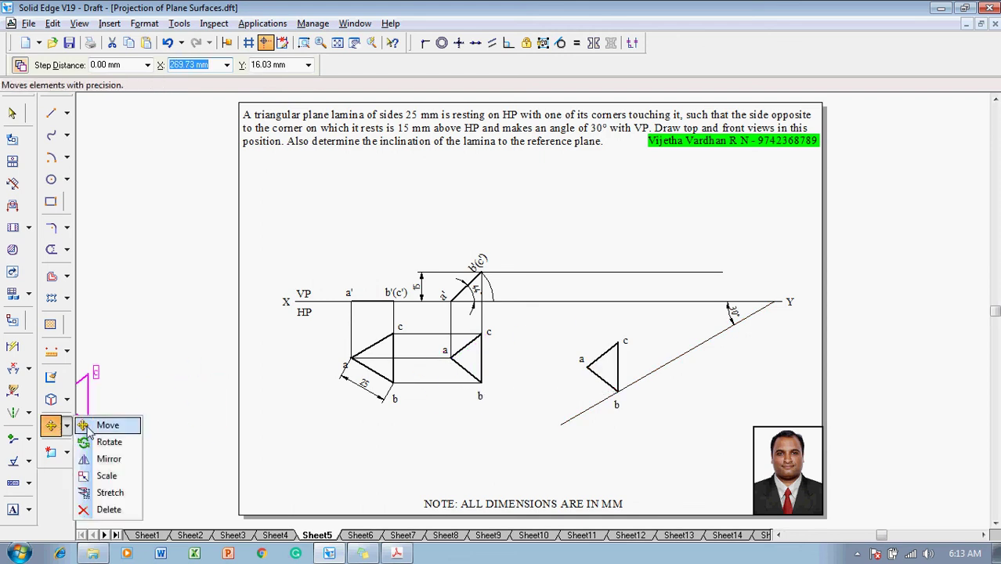
click(107, 442)
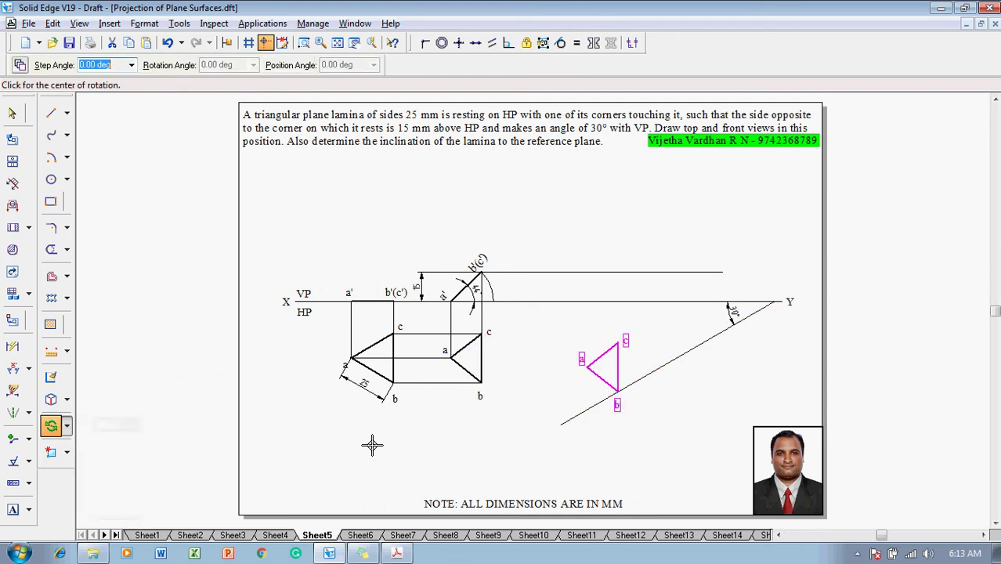
click(617, 391)
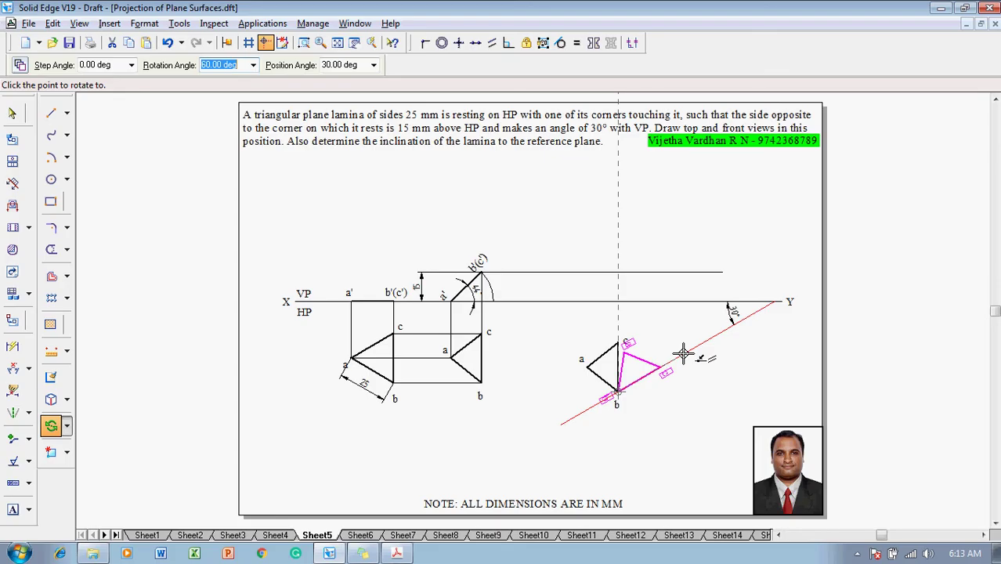
click(684, 354)
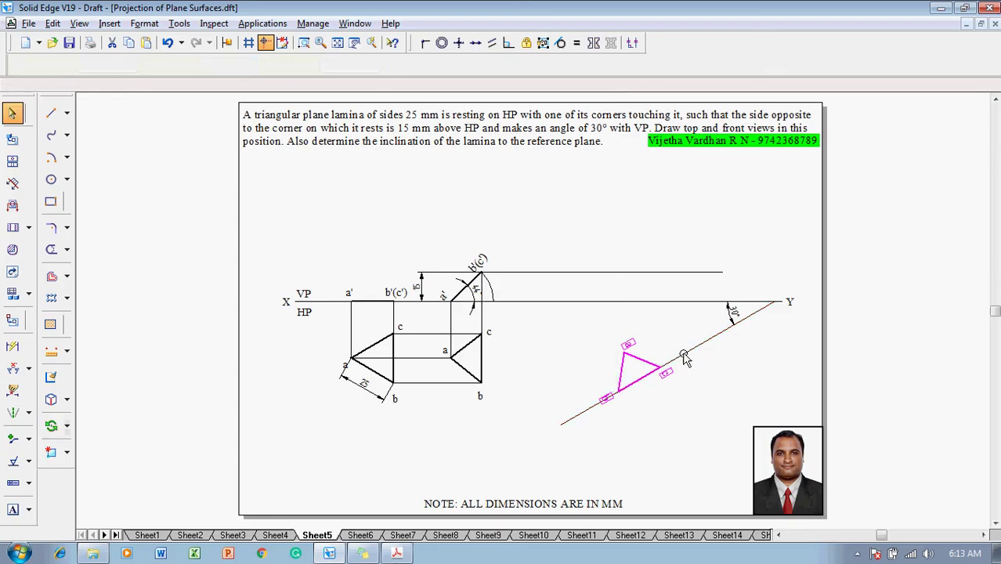
- With a thin line width, draw vertical projectors from corners c and b up to the upper horizontal line
click(642, 455)
click(51, 113)
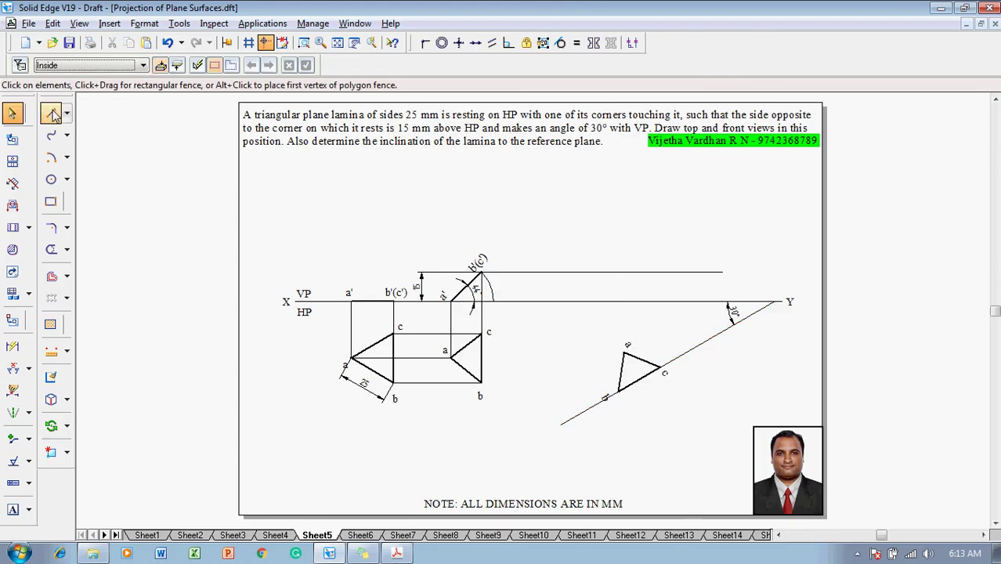
click(141, 66)
click(157, 87)
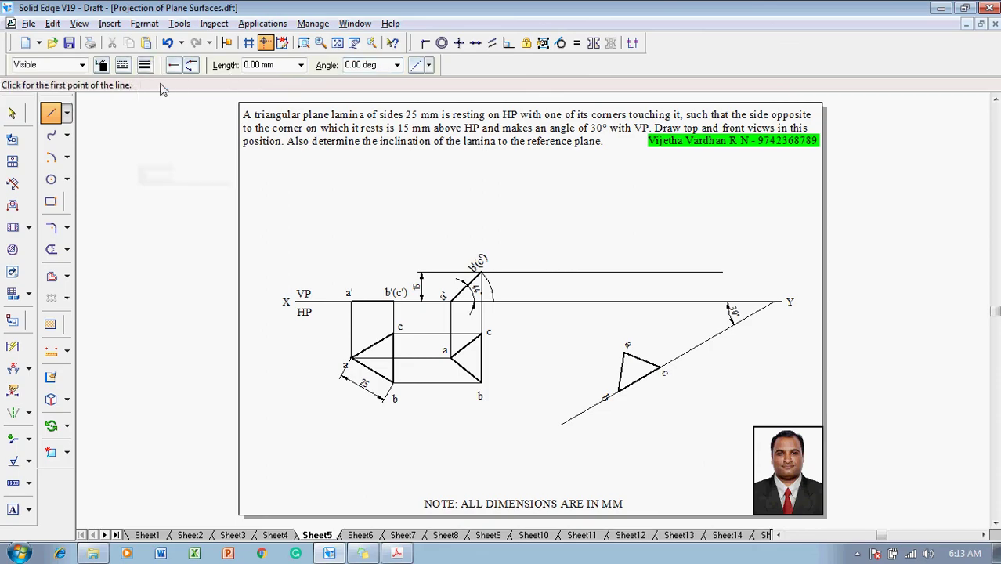
click(659, 366)
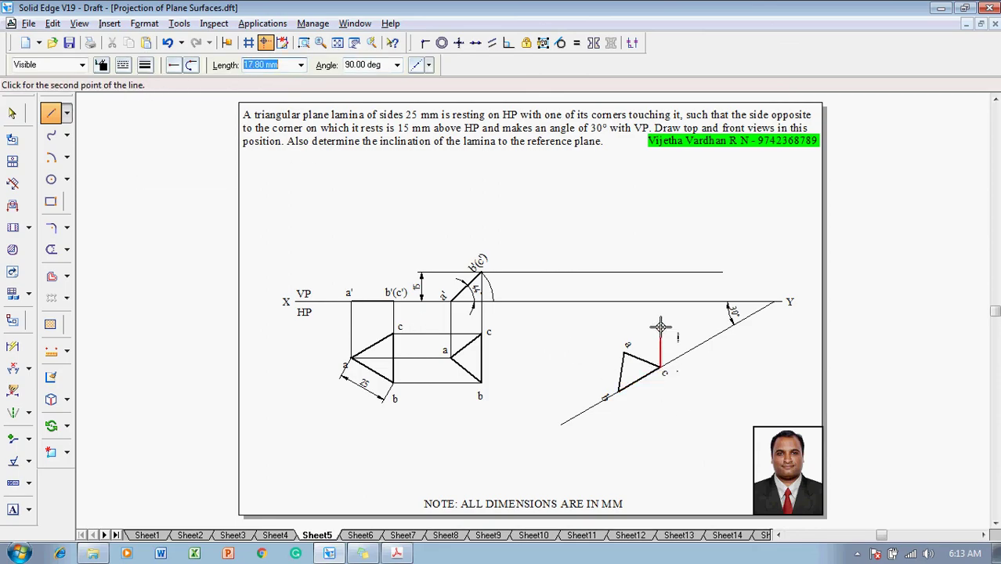
click(660, 273)
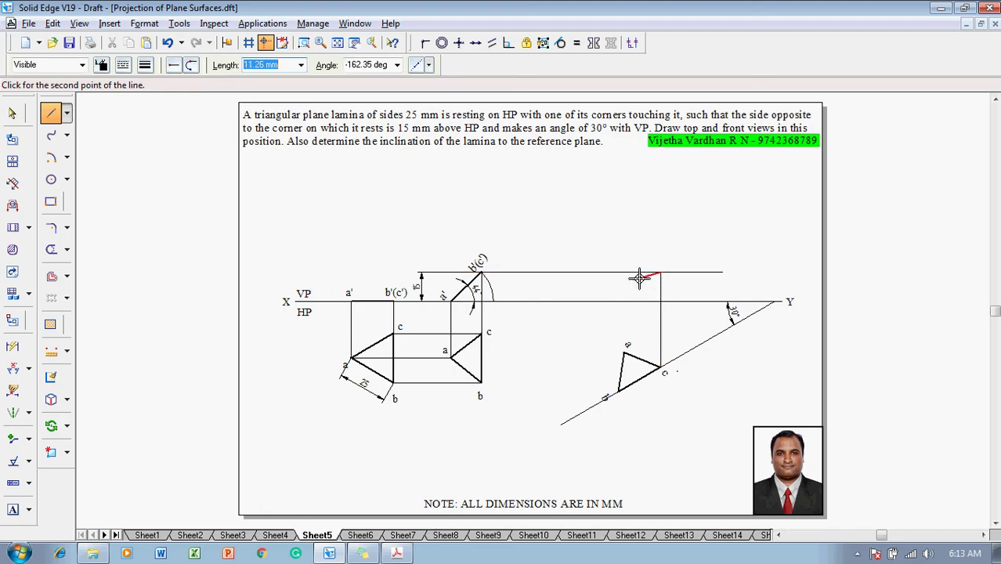
click(617, 392)
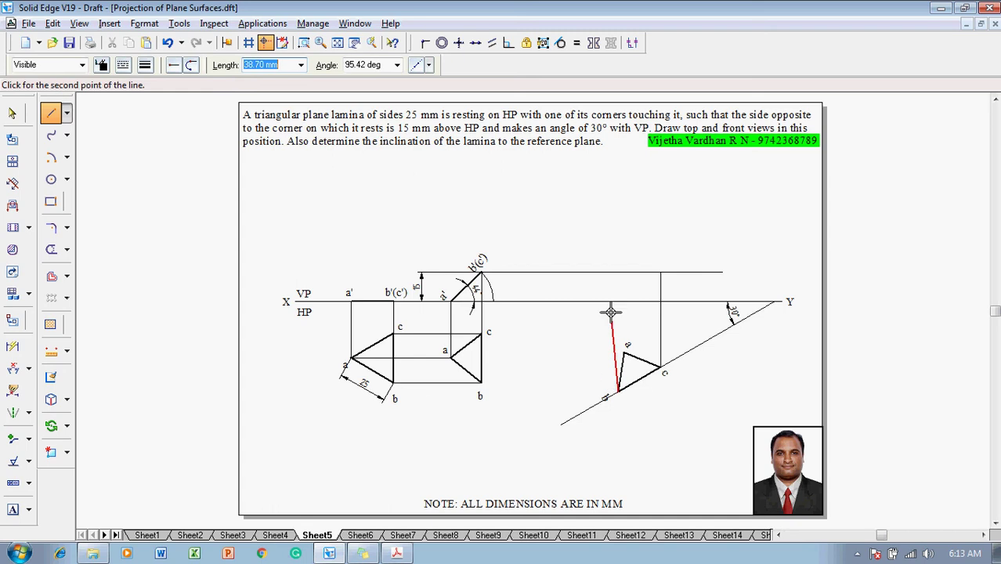
click(617, 272)
right_click(619, 314)
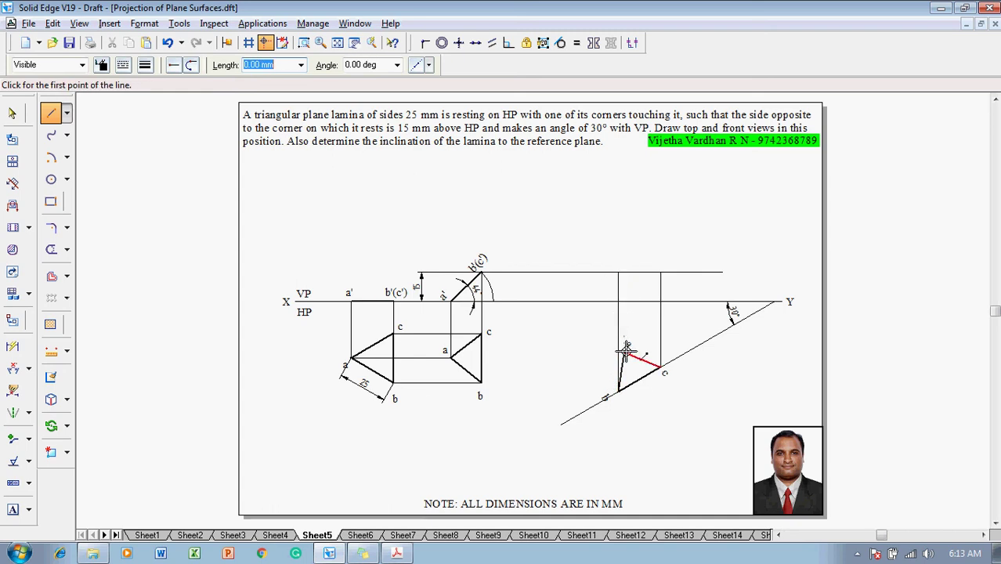
click(625, 350)
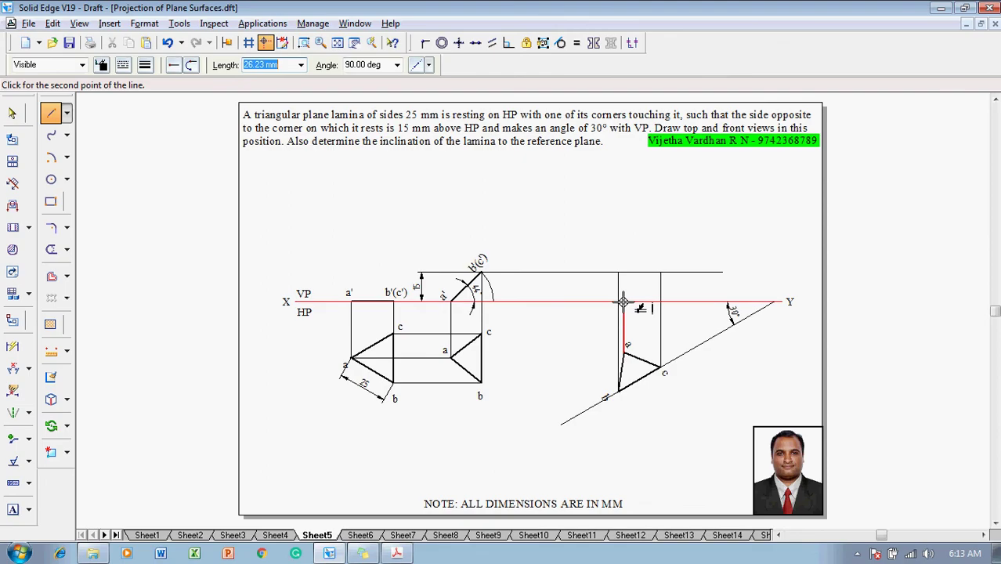
right_click(624, 301)
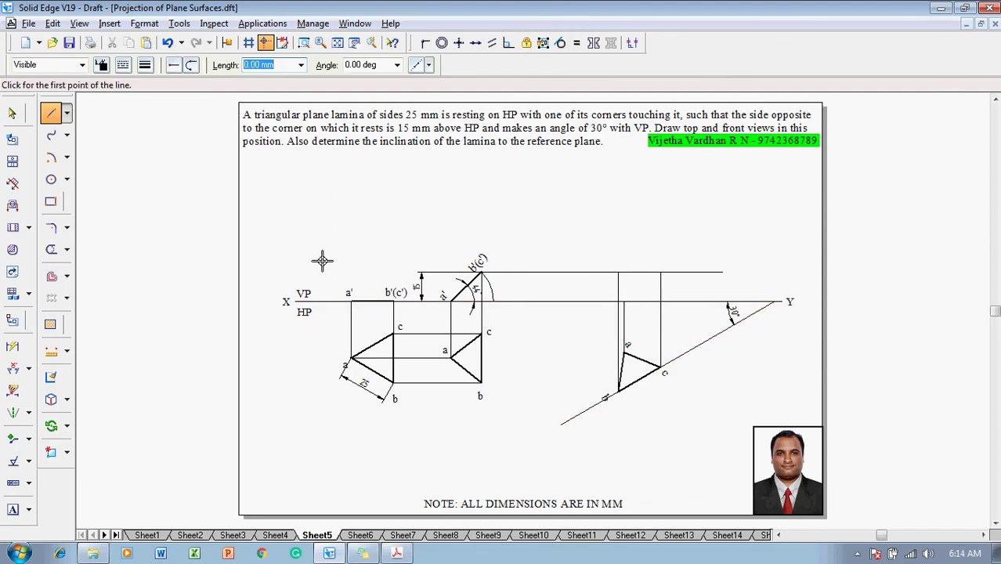
- Place the front-view text labels a' and b at the projector intersections
click(13, 509)
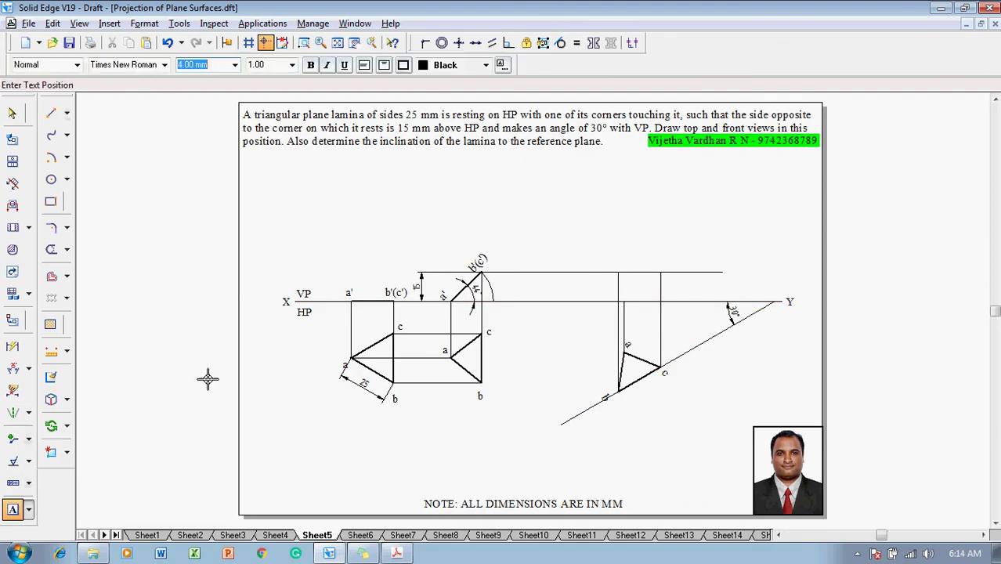
click(608, 287)
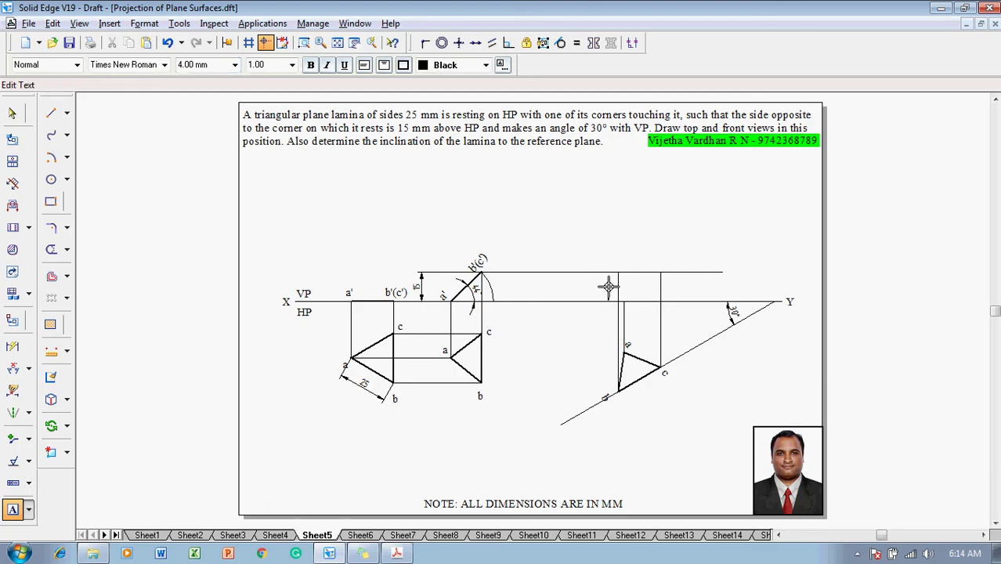
text(a')
click(615, 257)
text(b)
key(Escape)
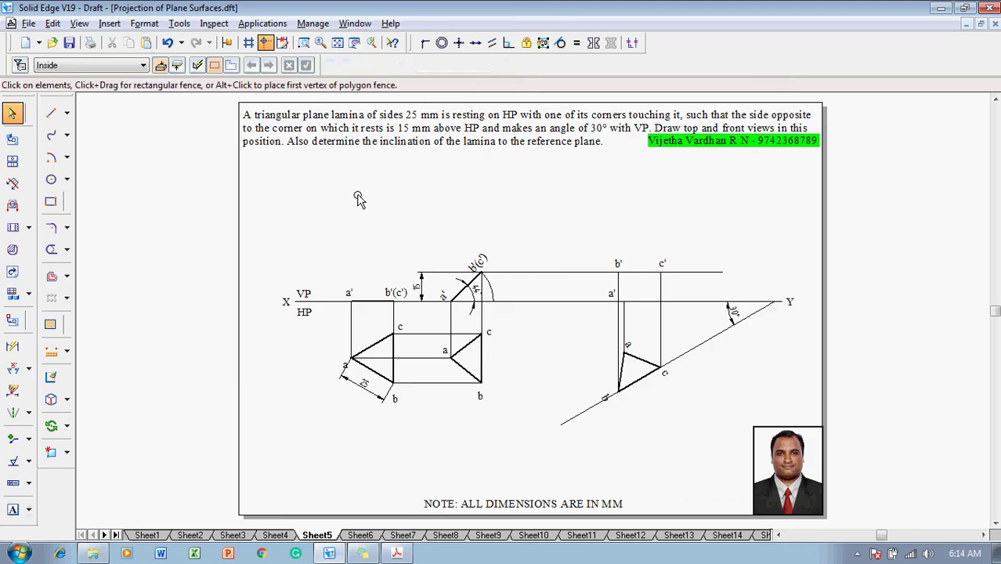
click(51, 115)
- With a thicker line width, outline the front-view triangle a'–b'–c' and close it back at a'
click(145, 64)
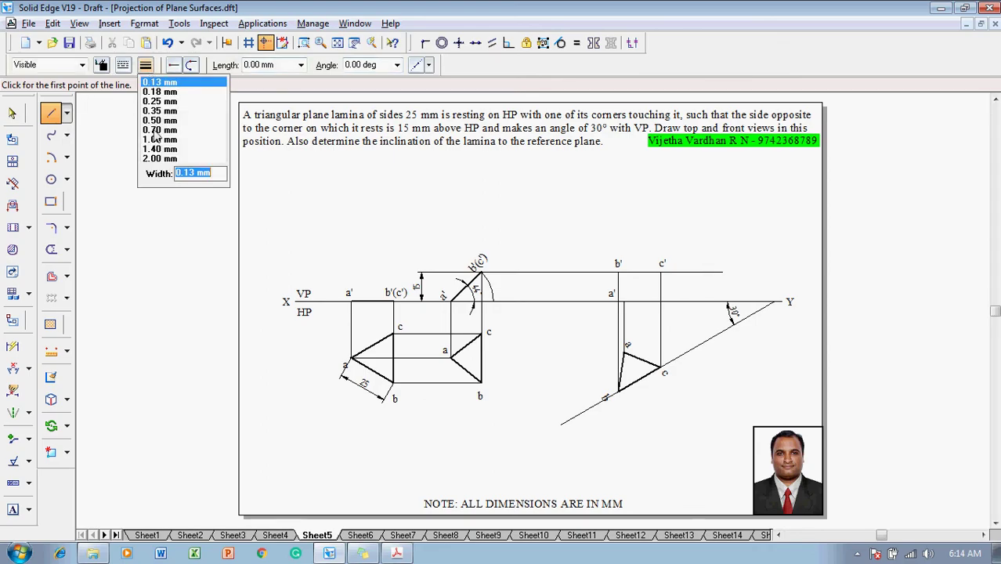
click(161, 120)
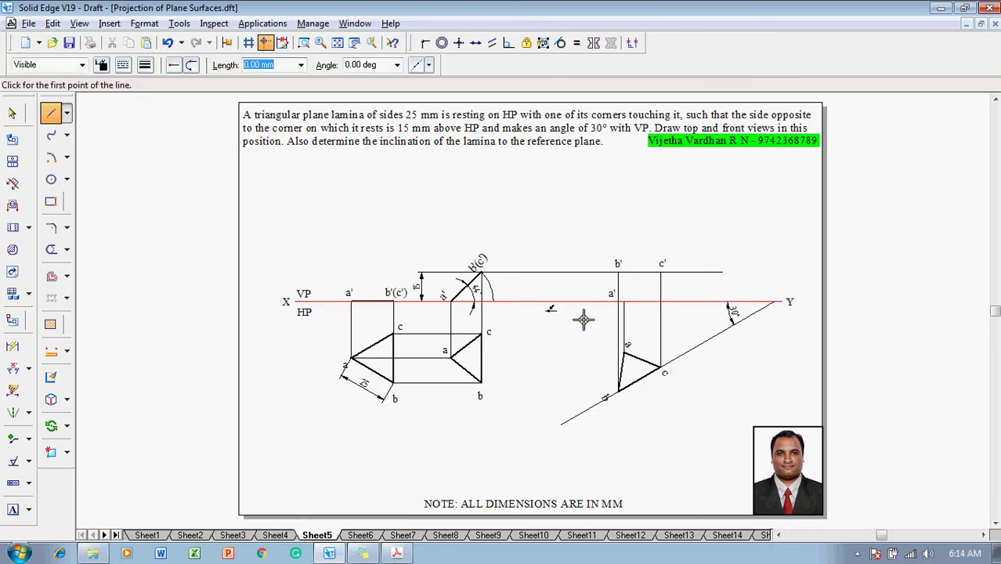
click(619, 301)
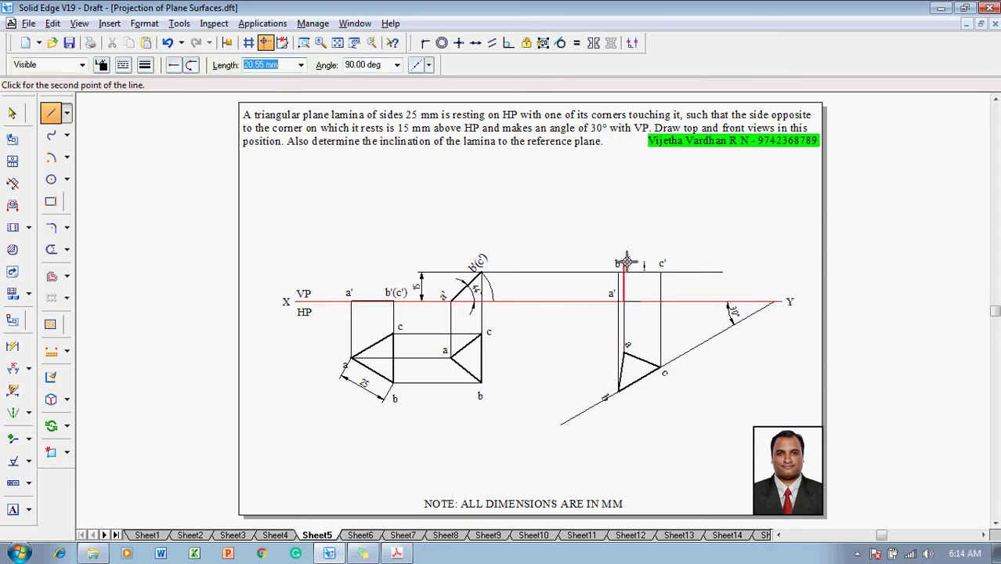
click(619, 272)
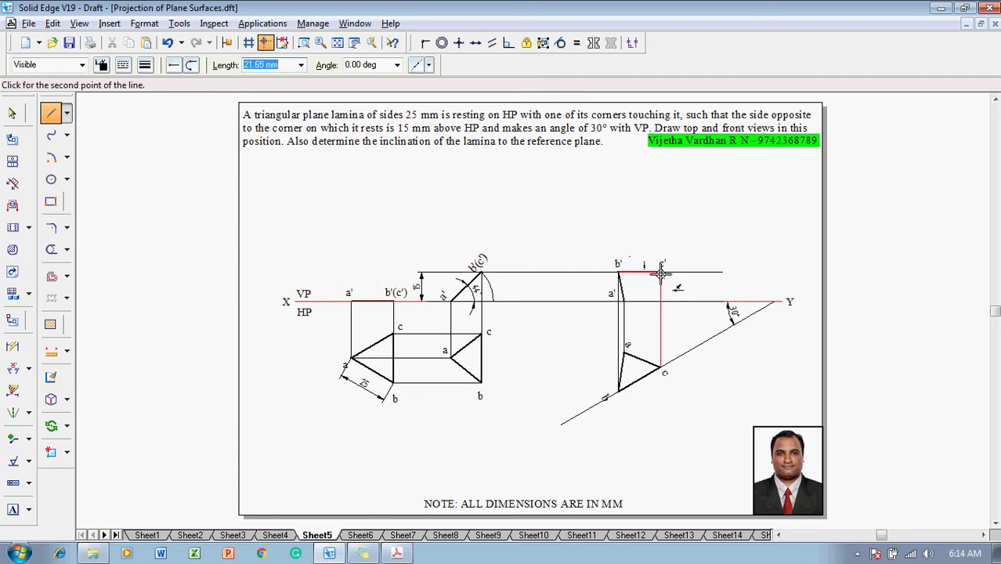
click(662, 272)
click(619, 301)
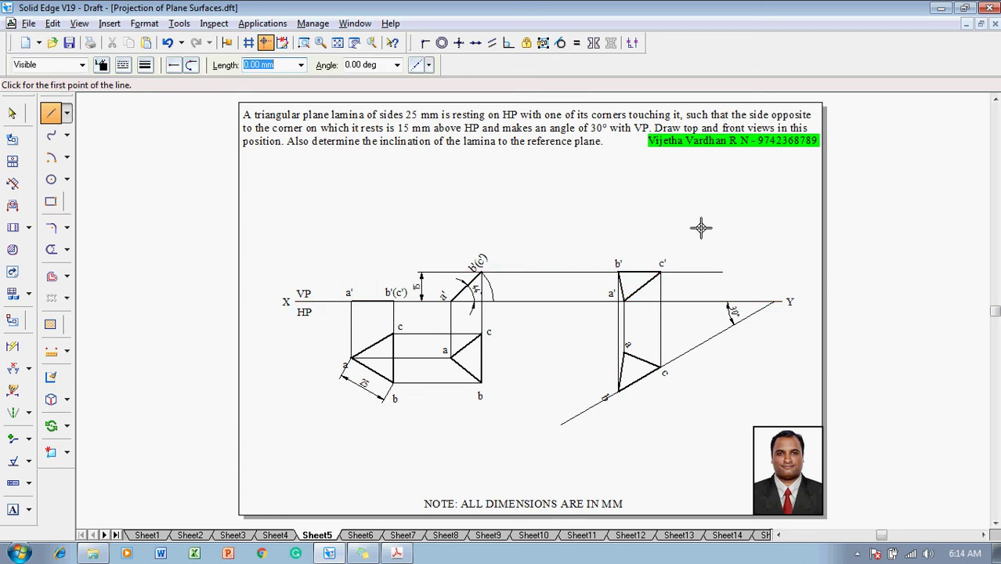
key(Escape)
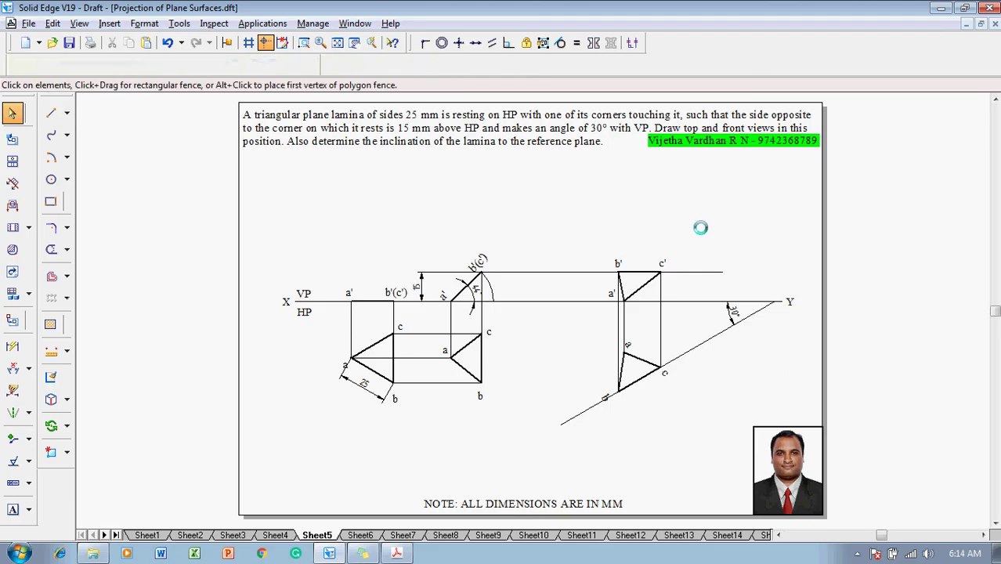